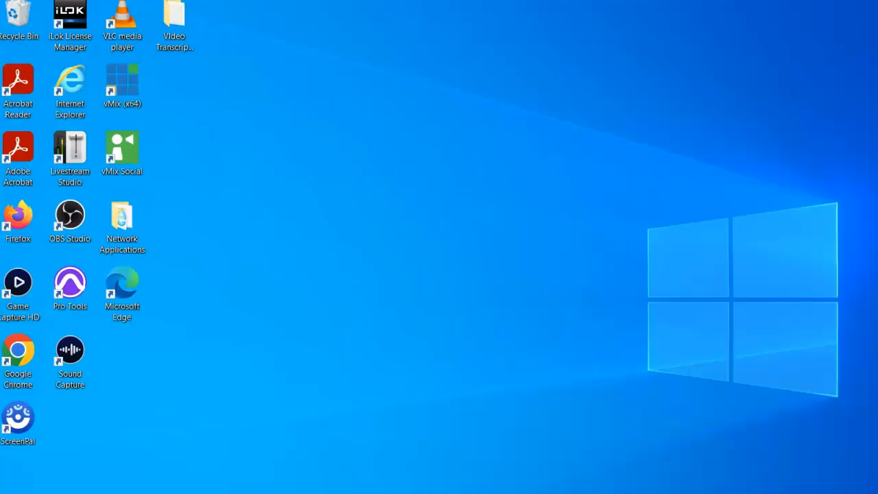
Step: Create a folder named TVR2A Sessions inside the Documents folder using File Explorer
key("super+e")
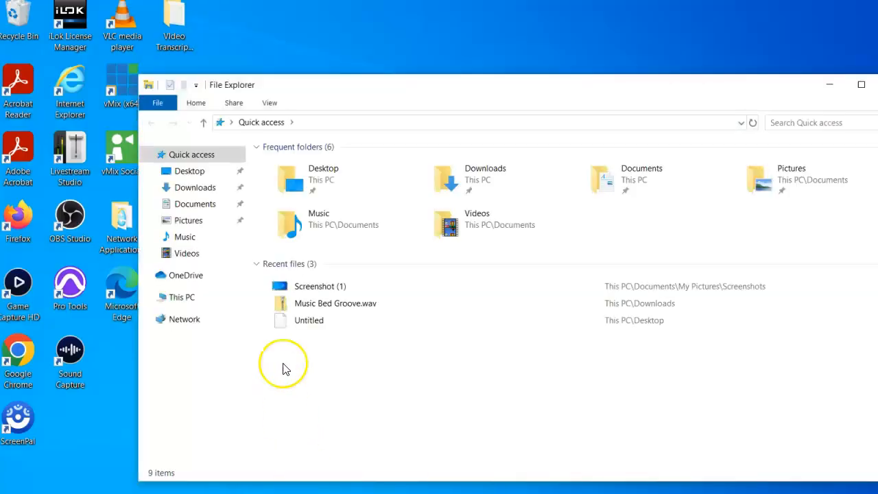
left_click(204, 207)
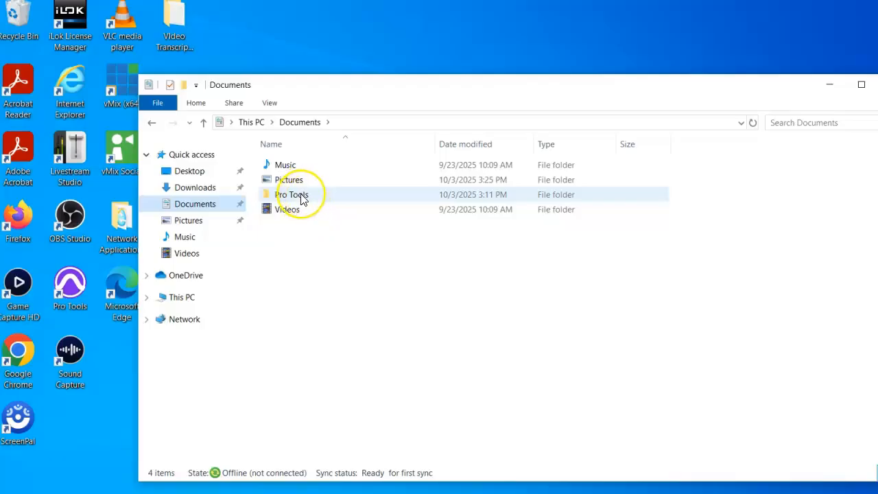
mouse_move(302, 198)
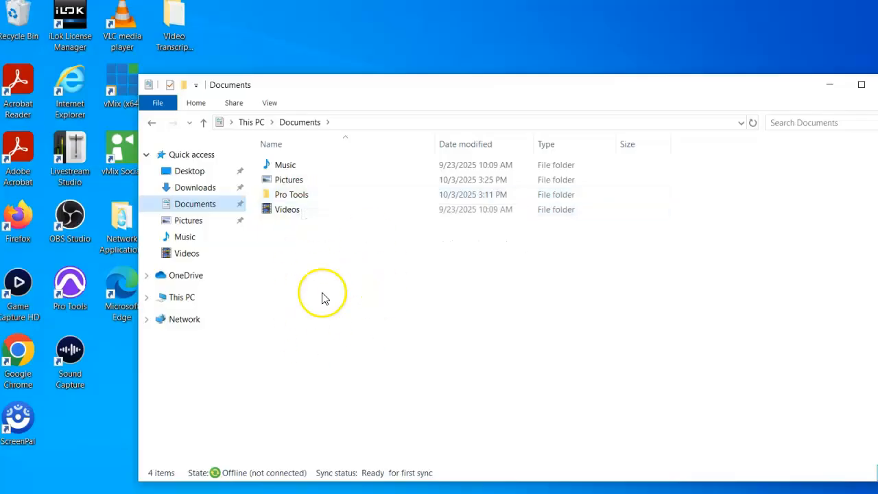
right_click(303, 259)
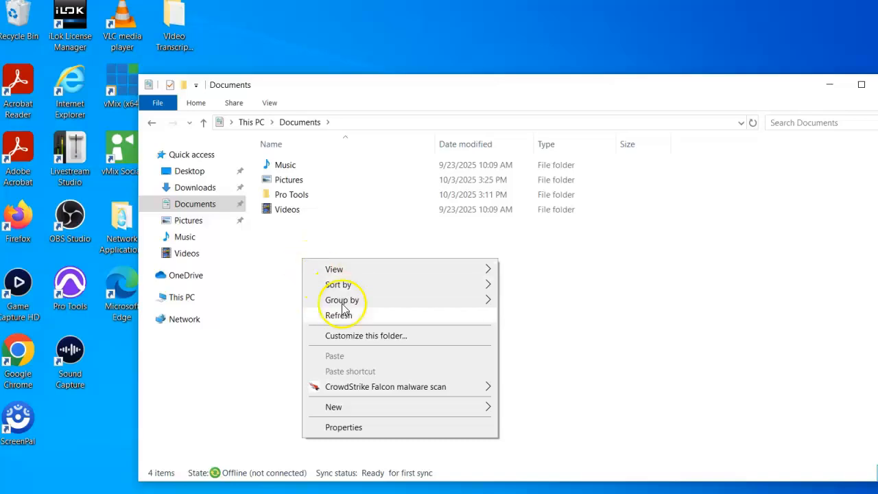
mouse_move(403, 412)
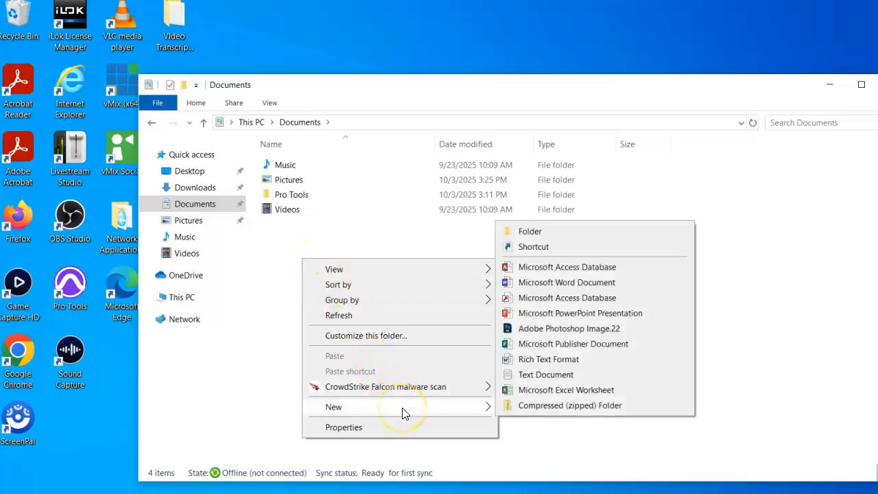
left_click(542, 231)
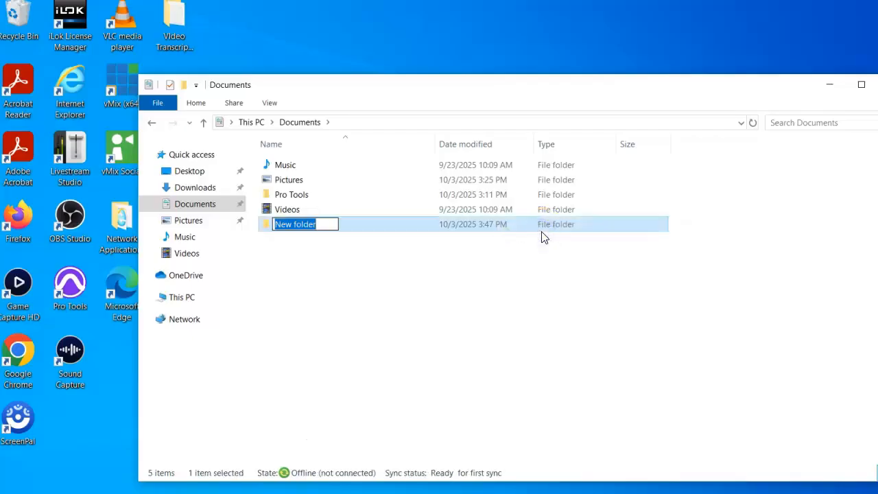
type("TV")
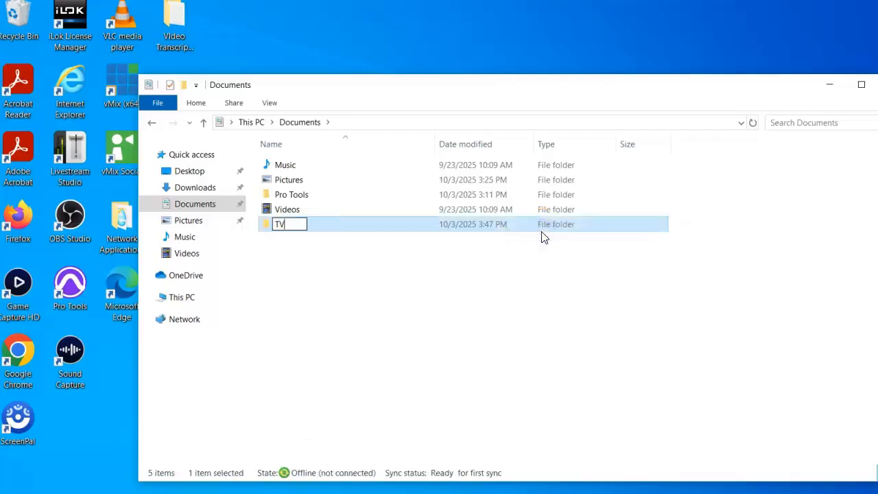
type("R2A Sessions")
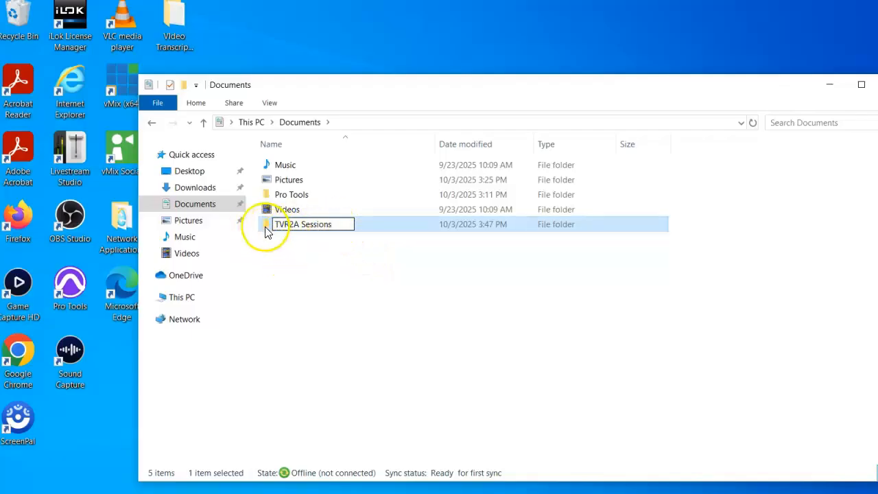
left_click(293, 252)
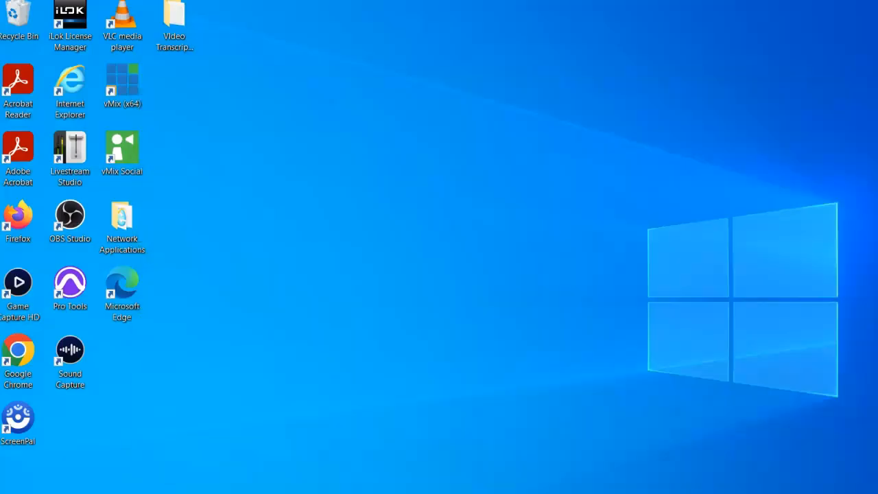
Step: Switch to Google Chrome and open the Pro Tools Lab 2 Importing Audio assignment in Module 4 of the course
double_click(18, 352)
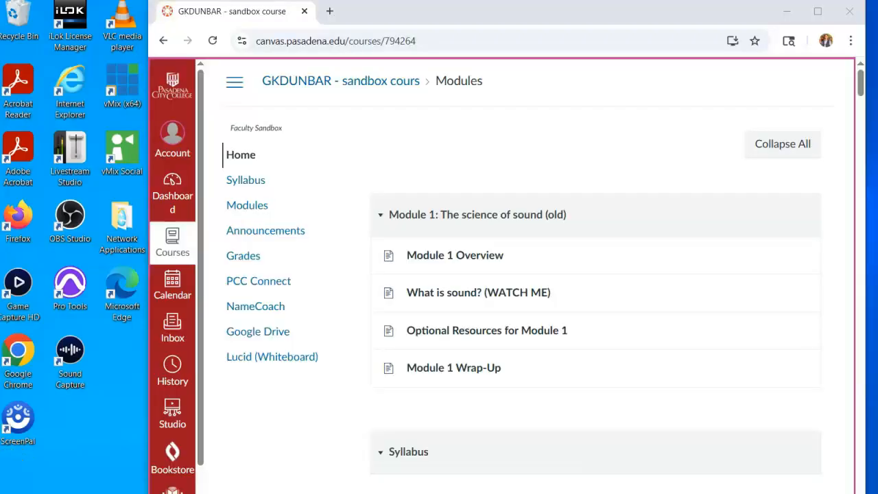
left_click_drag(859, 88, 863, 361)
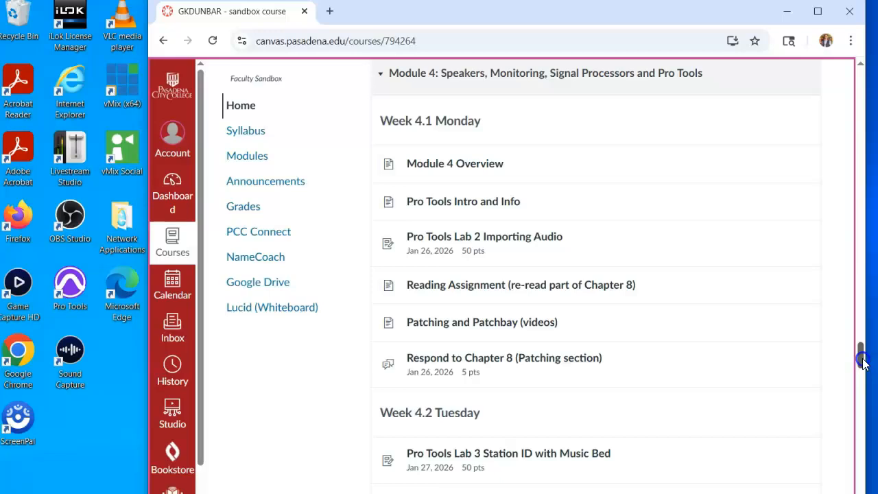
left_click(508, 240)
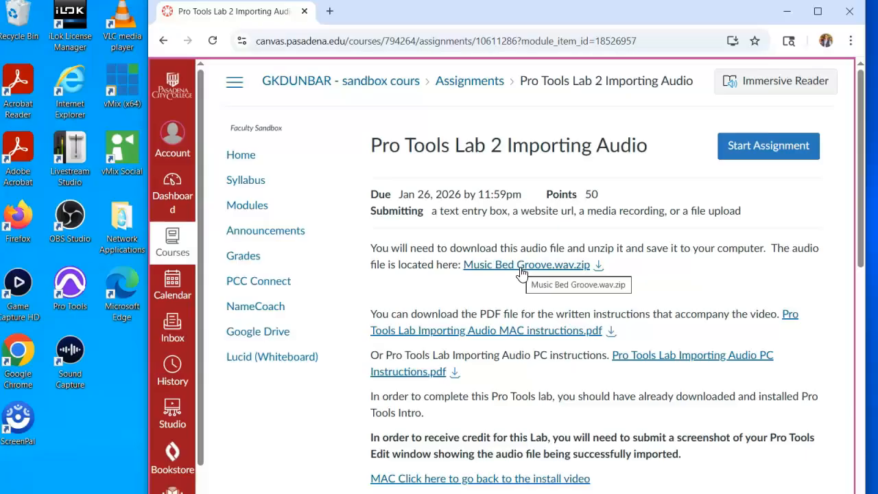
Step: Download Music Bed Groove.wav.zip from the assignment page and open the downloaded archive
left_click(600, 269)
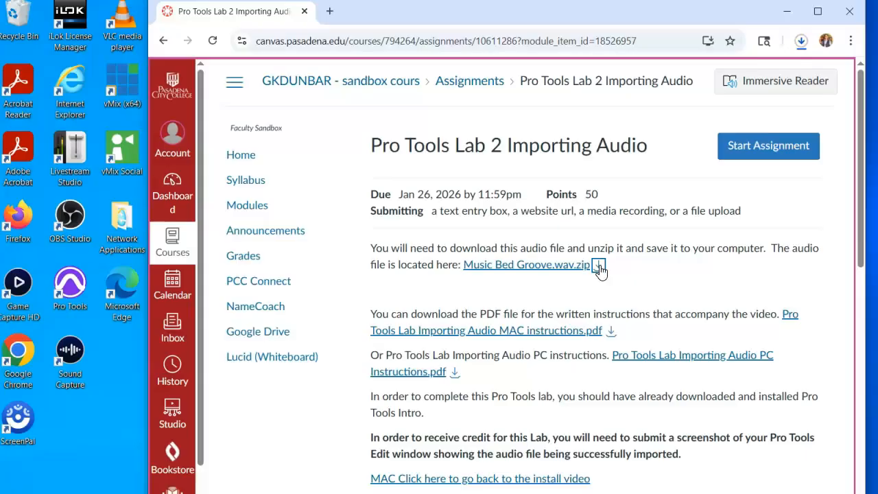
left_click(801, 42)
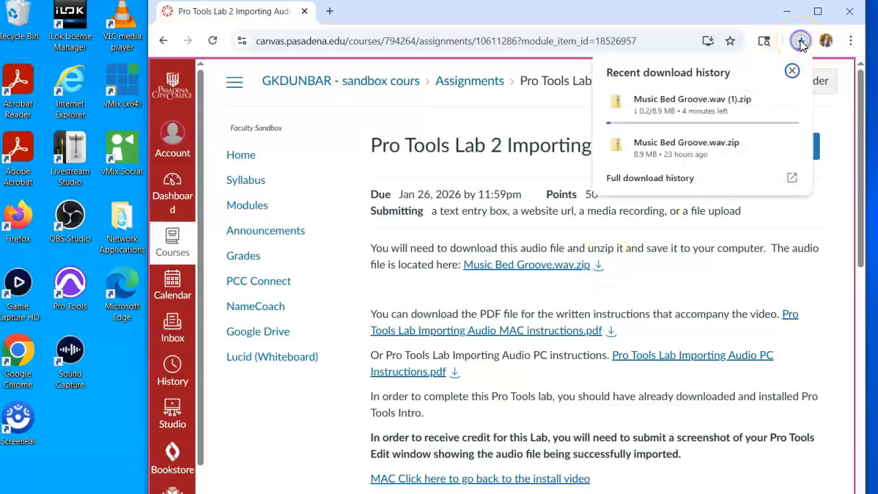
left_click(675, 102)
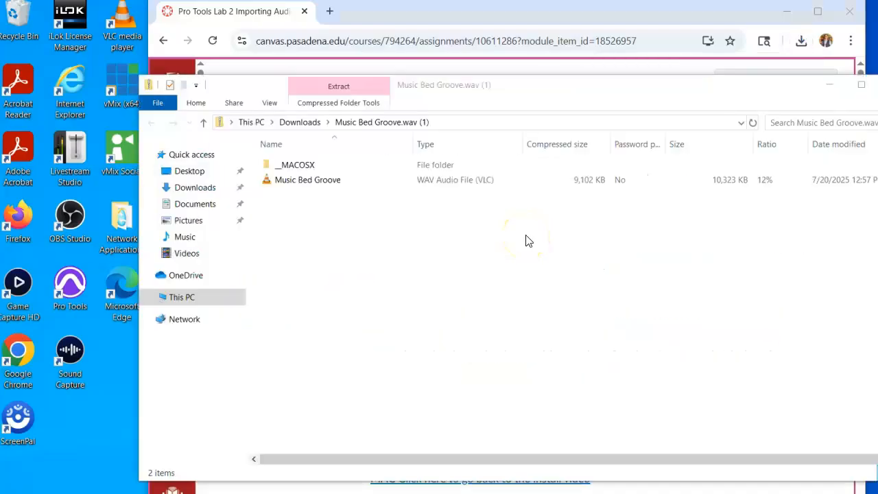
Step: Extract the Music Bed Groove audio file from the archive into the Documents folder
left_click(336, 187)
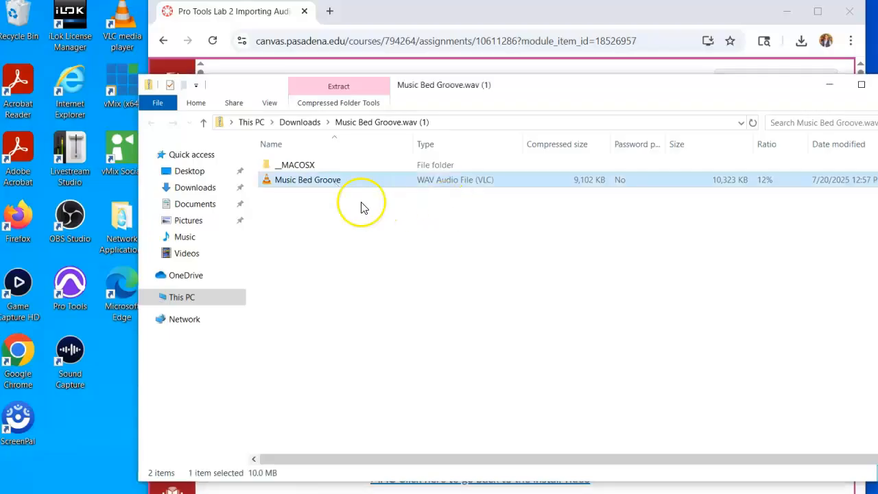
left_click(304, 185)
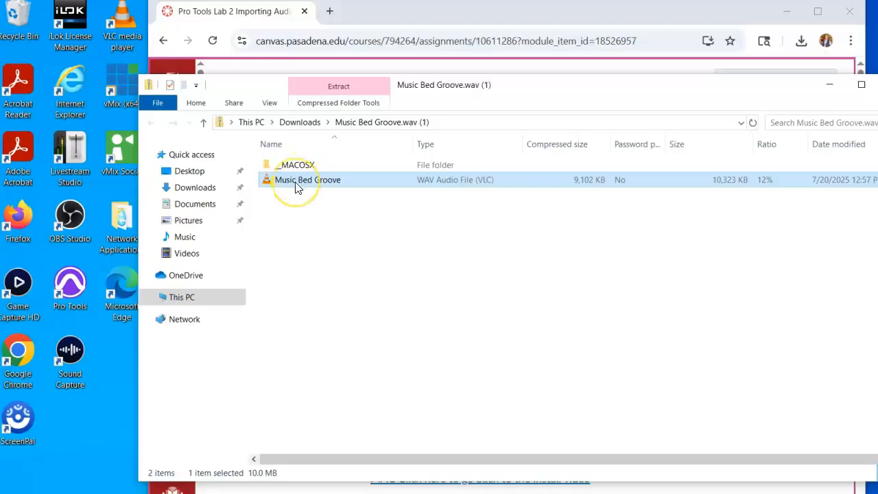
left_click_drag(295, 183, 191, 202)
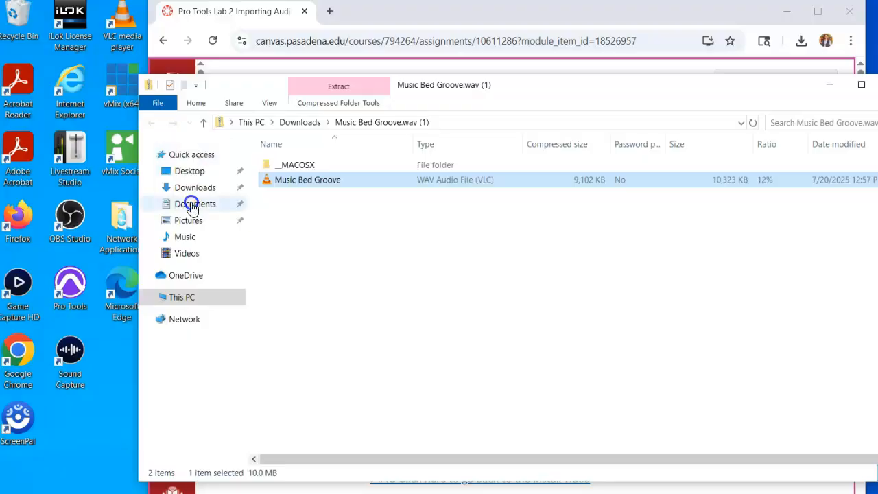
Step: Move Music Bed Groove from Documents into the TVR2A Sessions folder and check that folder's contents
left_click(192, 204)
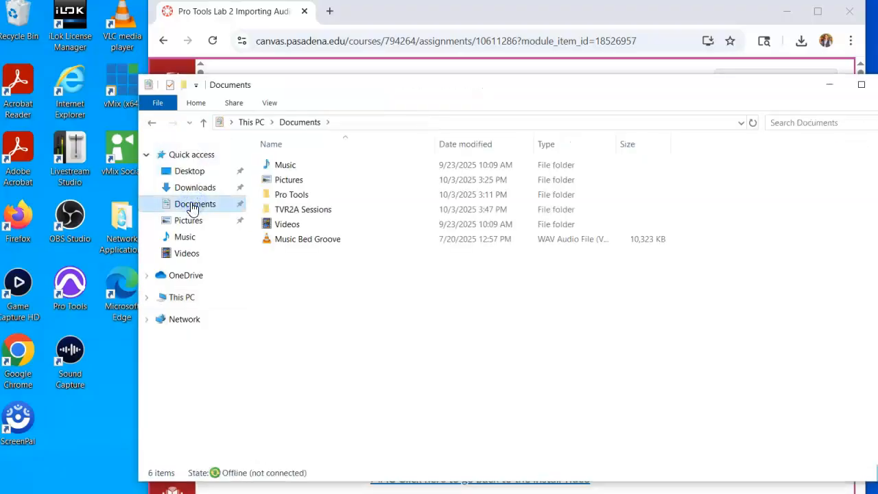
left_click_drag(309, 244, 308, 210)
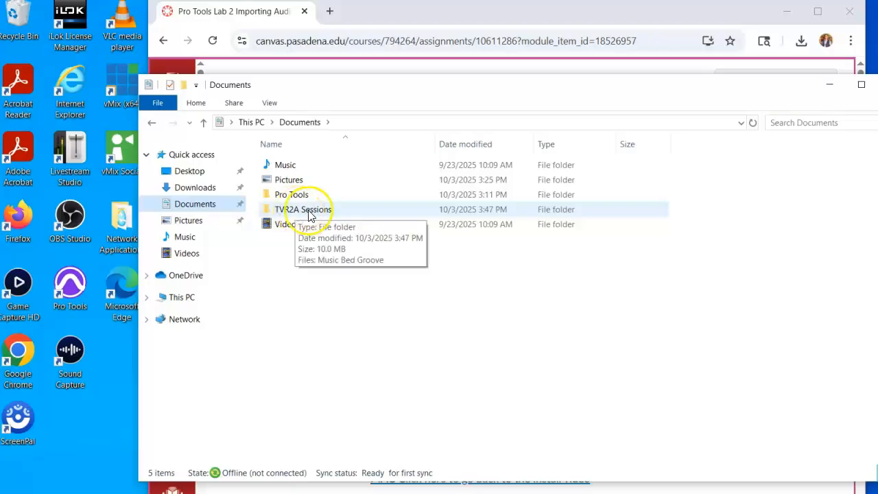
double_click(308, 210)
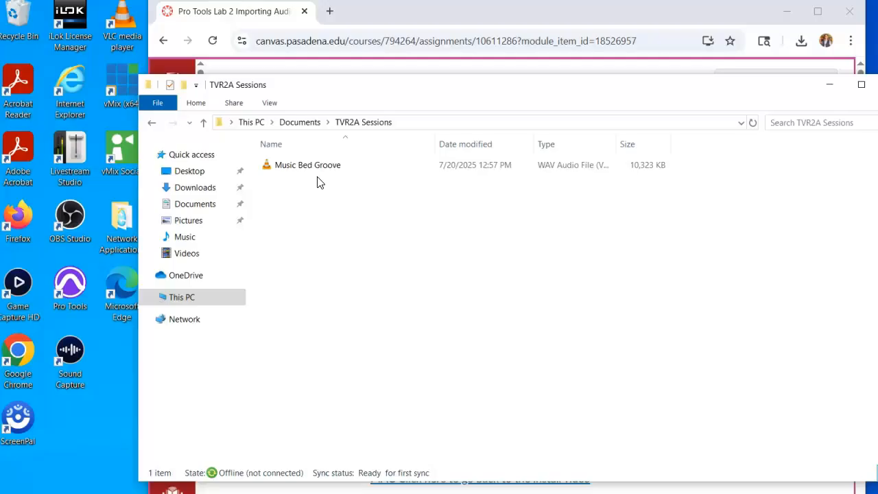
left_click(877, 84)
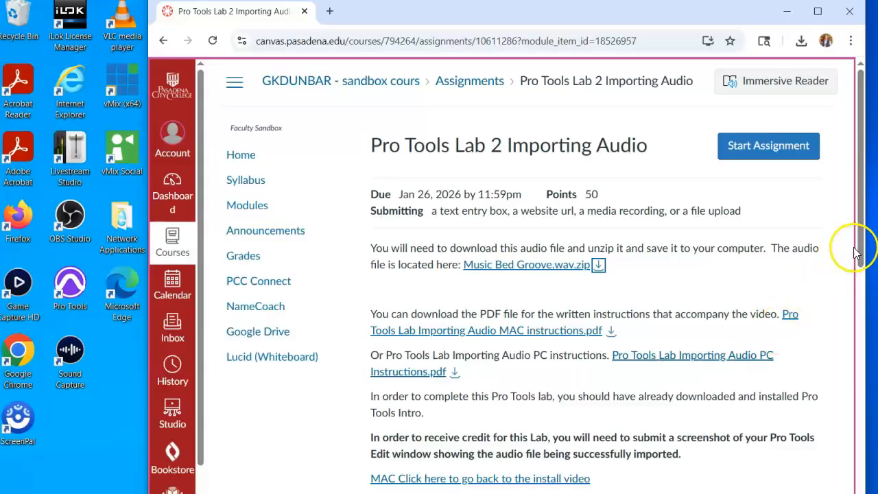
Step: Review the assignment's submission instructions, then switch to Pro Tools and name the new session Music Bed Import GD
left_click_drag(860, 241, 861, 298)
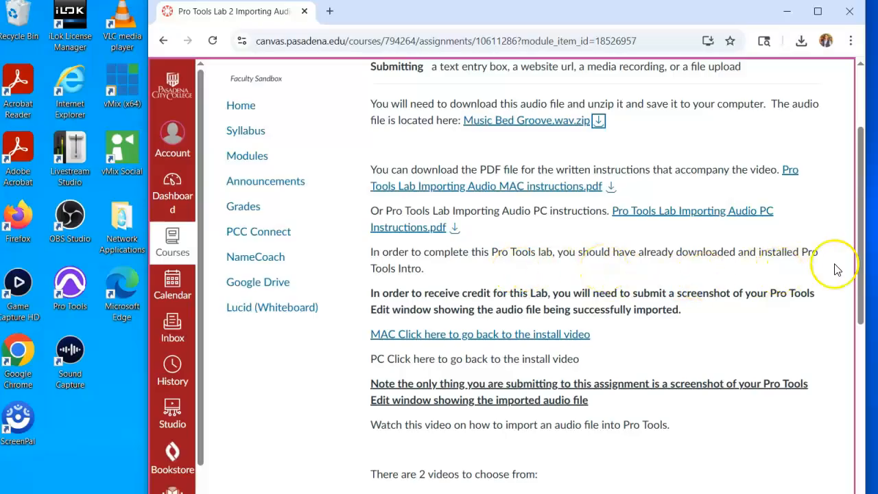
left_click_drag(860, 267, 861, 283)
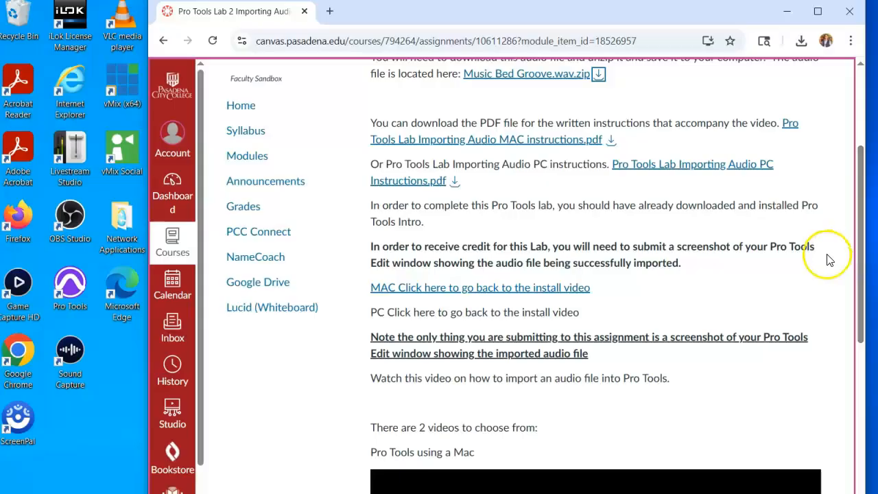
left_click(76, 285)
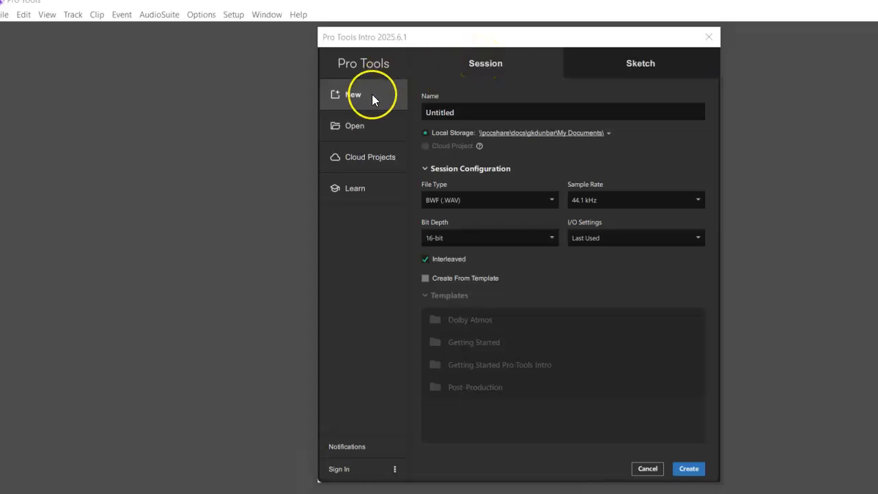
left_click_drag(458, 112, 425, 111)
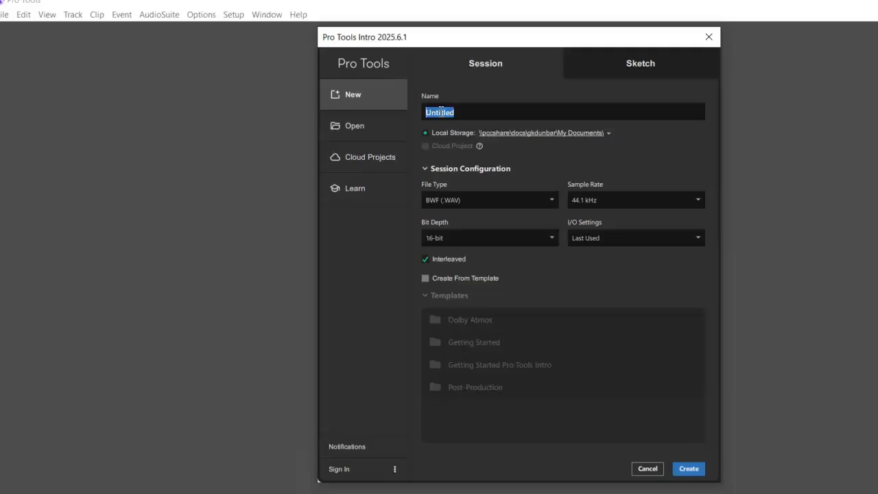
type("Music Bed Import")
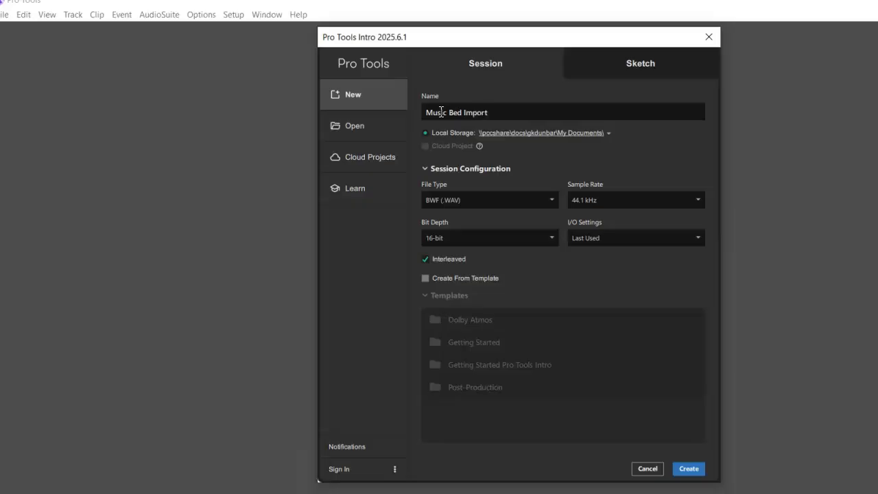
type(" GD")
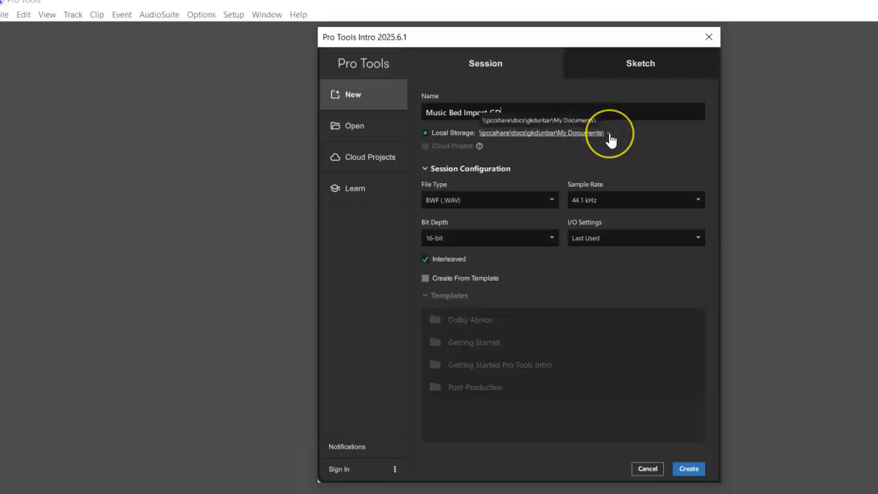
Step: Set the new session's local storage location to the TVR2A Sessions folder in Documents
left_click(610, 137)
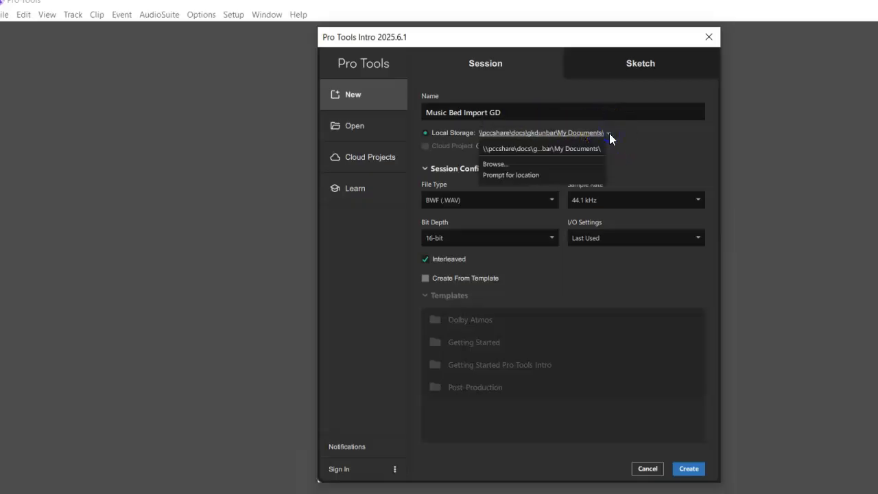
left_click(548, 166)
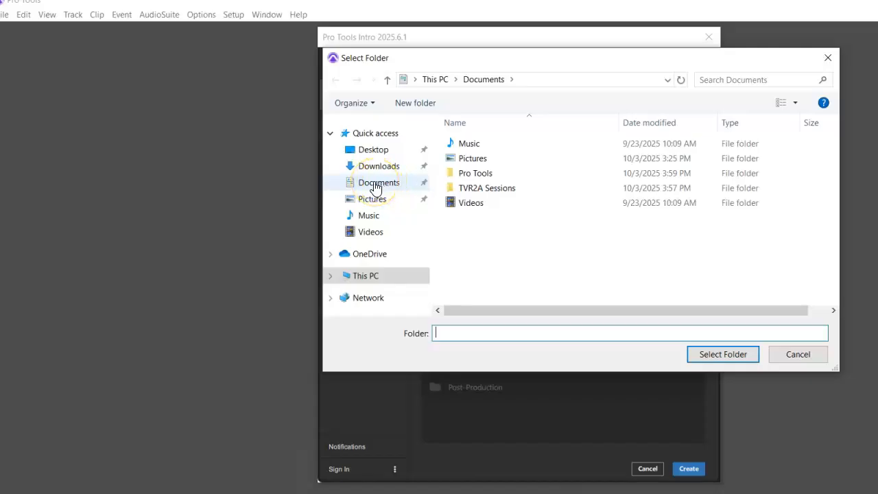
left_click(487, 189)
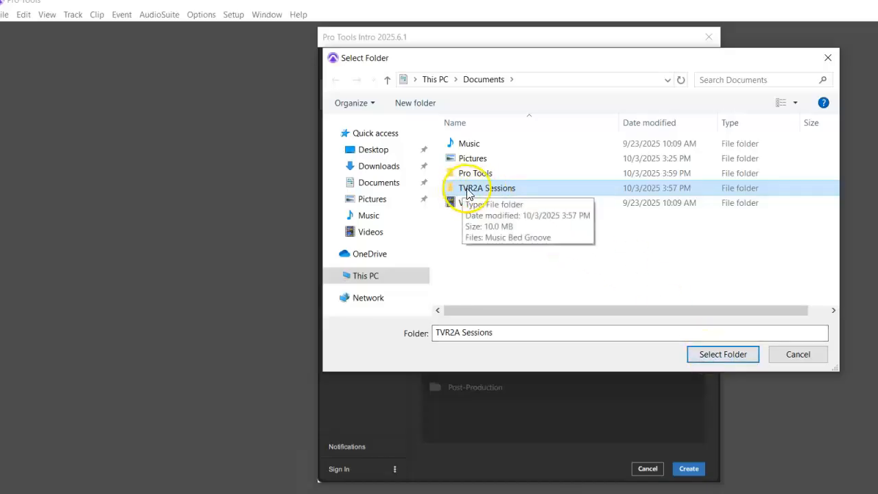
left_click(717, 356)
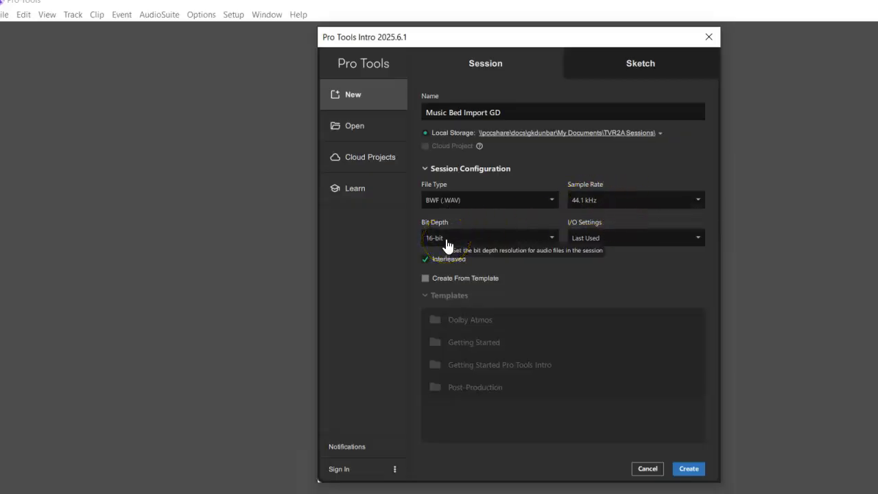
Step: Set the session's I/O Settings to Stereo Mix and create the session
left_click(595, 241)
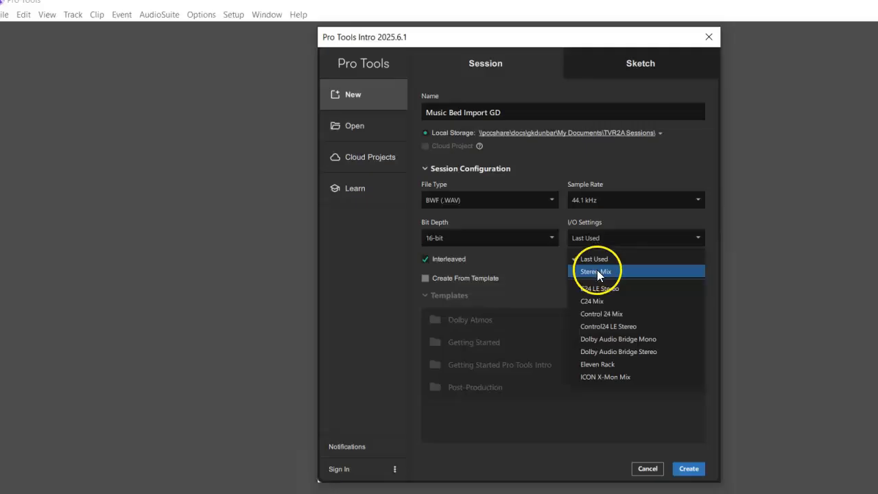
left_click(597, 271)
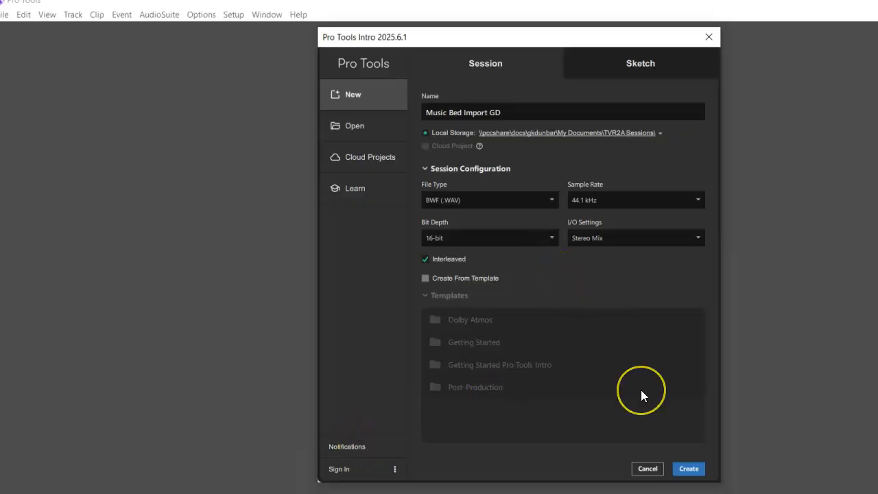
left_click(689, 469)
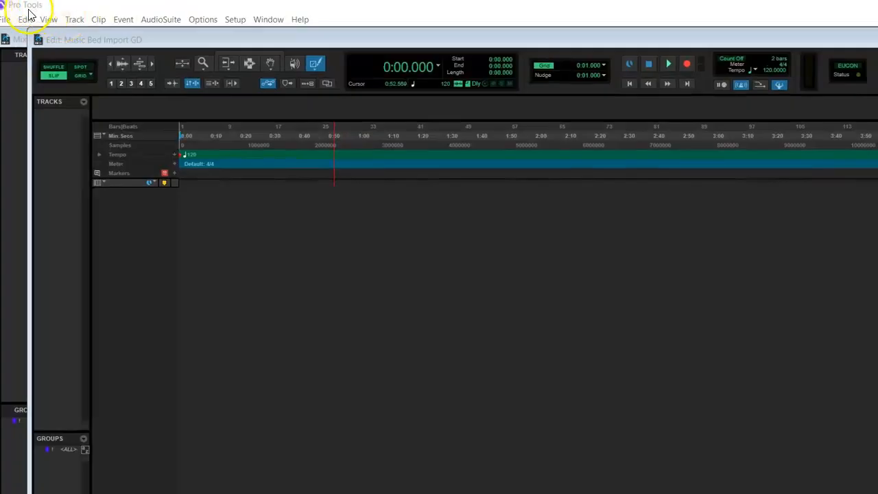
Step: Toggle repeatedly between the Mix and Edit windows to view both, finishing in the Edit window
left_click(309, 244)
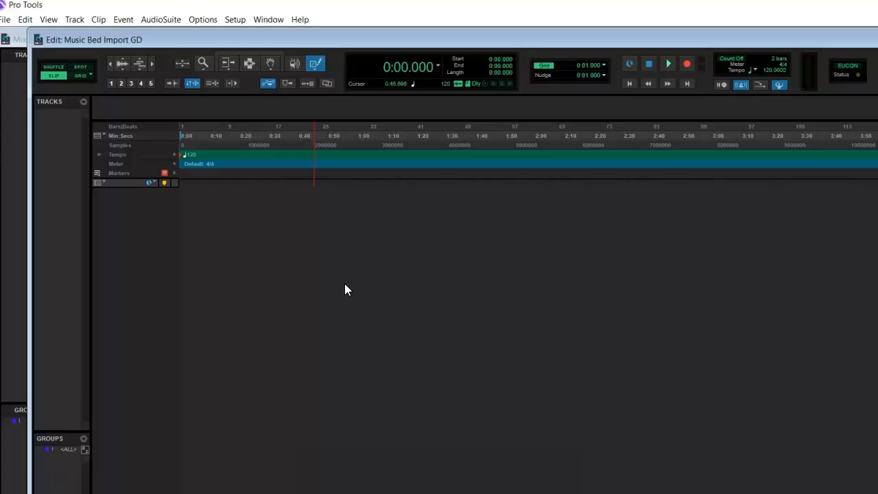
key("ctrl+equal")
key("ctrl+equal")
key("ctrl+equal")
key("ctrl+equal")
key("ctrl+equal")
key("ctrl+equal")
left_click(380, 199)
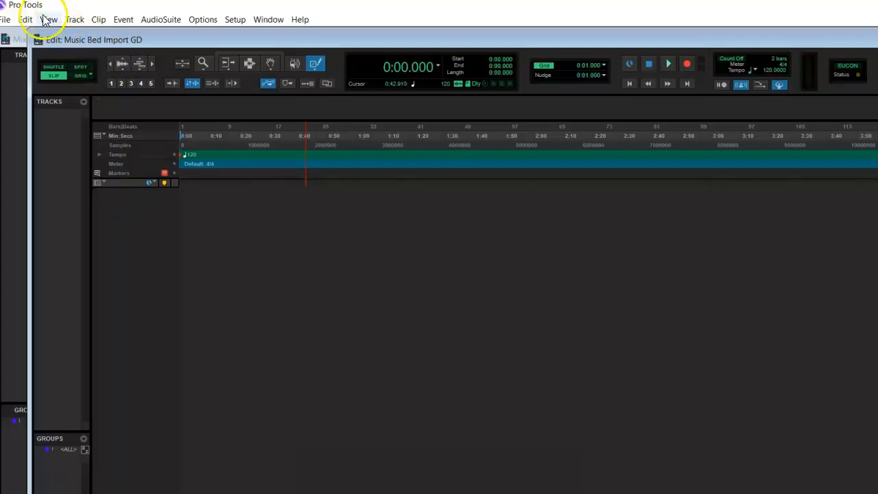
Step: Create a click track in the session, then delete that track again
left_click(74, 19)
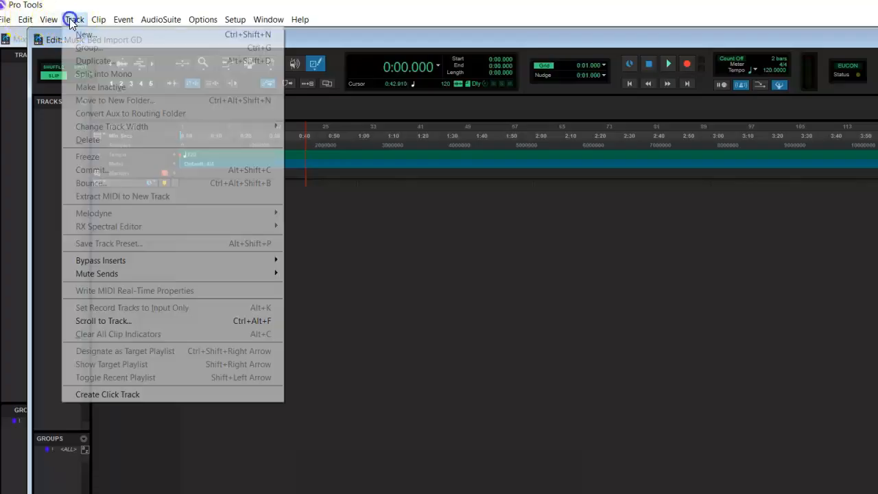
left_click(84, 394)
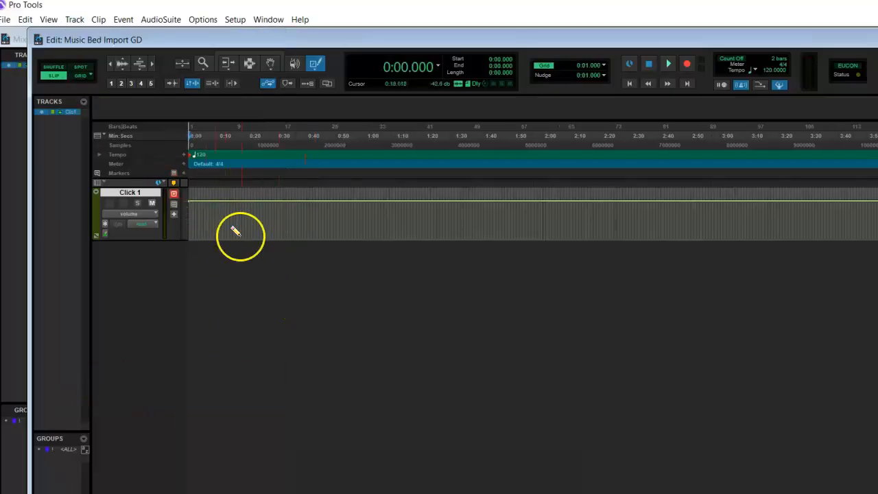
left_click(132, 193)
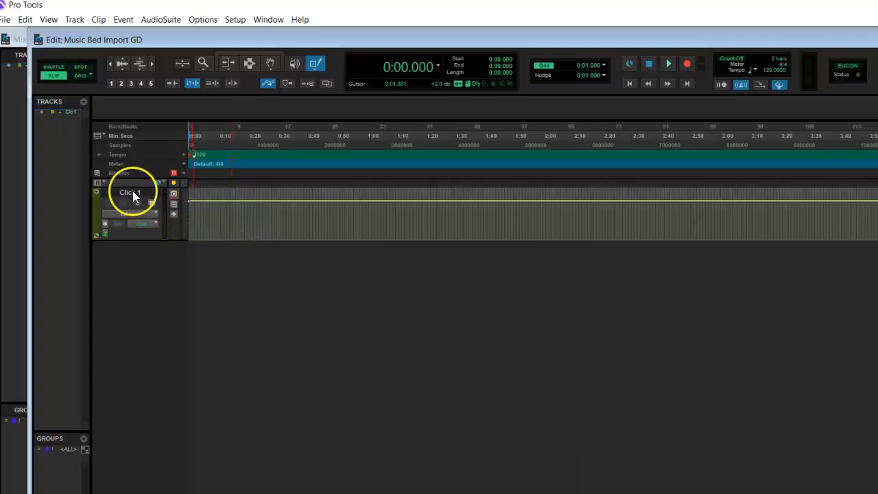
right_click(133, 191)
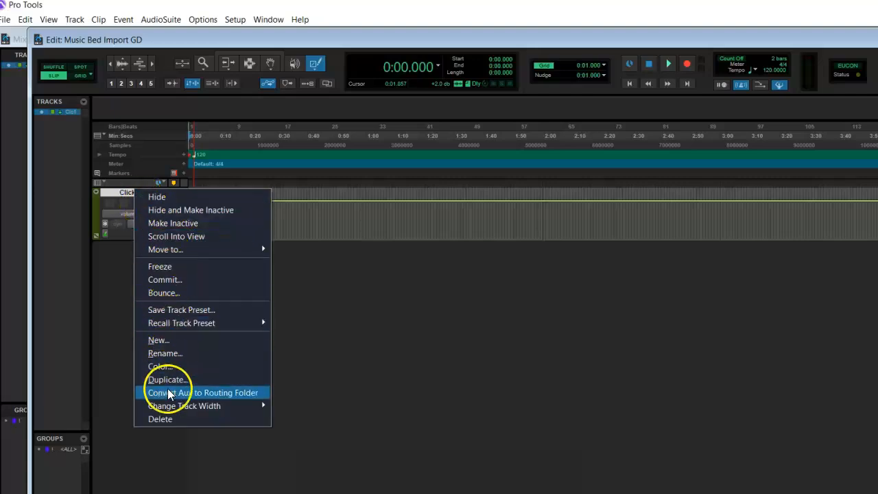
left_click(170, 420)
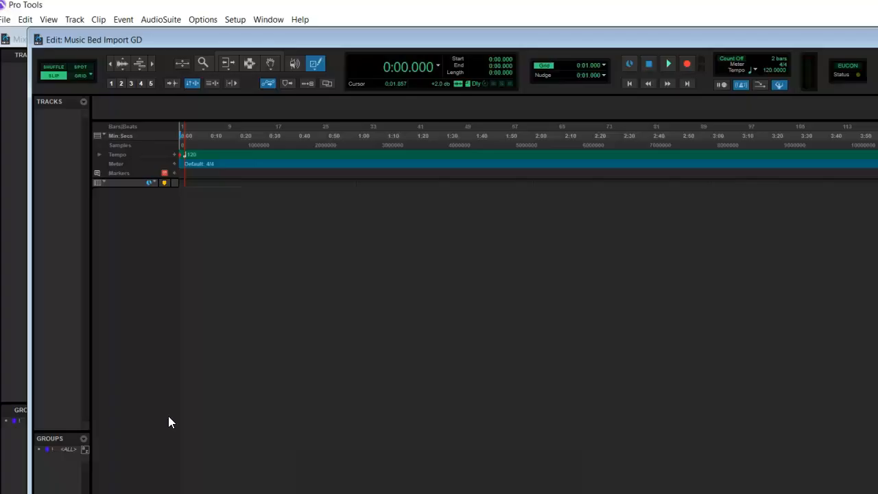
Step: Set the edit mode to Slip and activate the Smart Tool
left_click(55, 67)
left_click(53, 74)
left_click(237, 51)
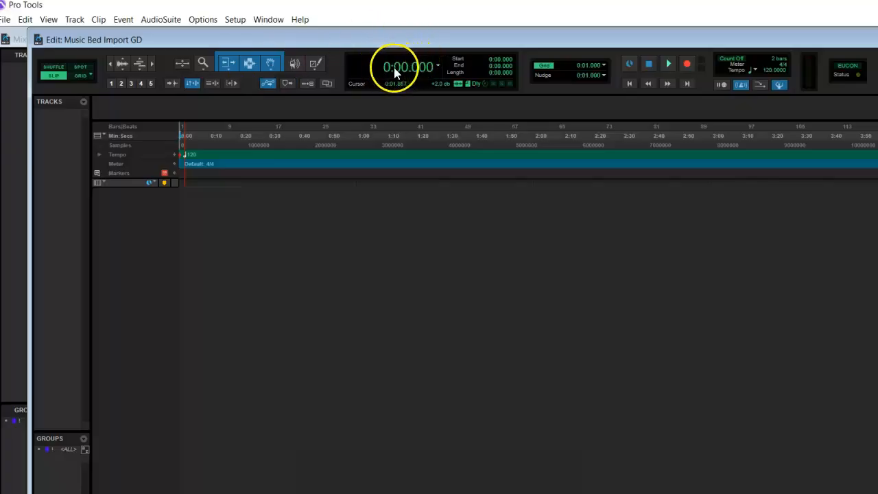
Step: View the main counter's time formats, place the cursor at points along the timeline, and return it to the session start
left_click(438, 66)
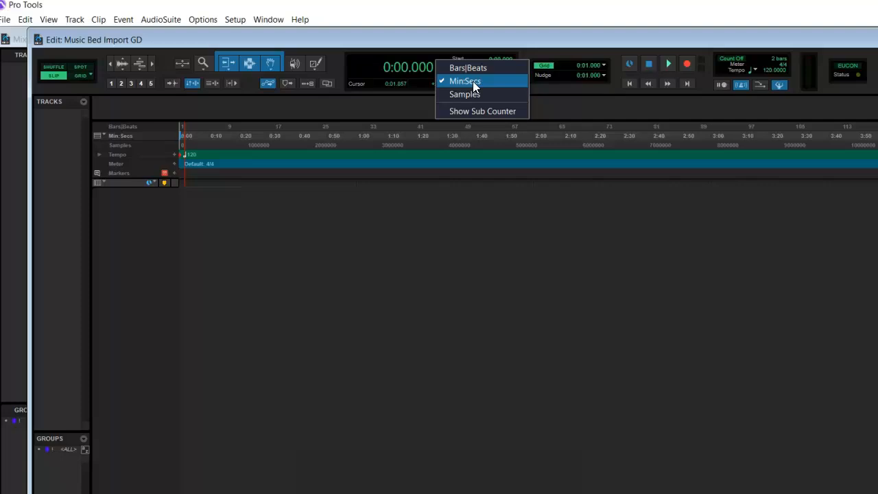
left_click(424, 135)
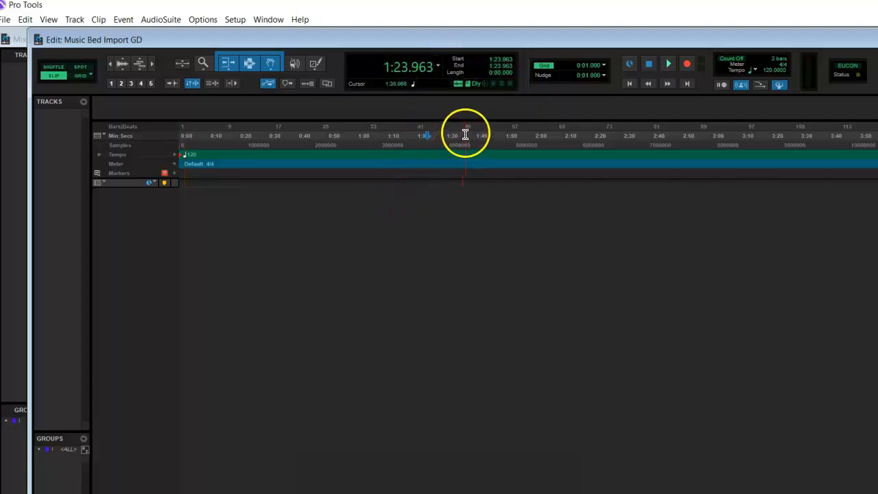
left_click(284, 130)
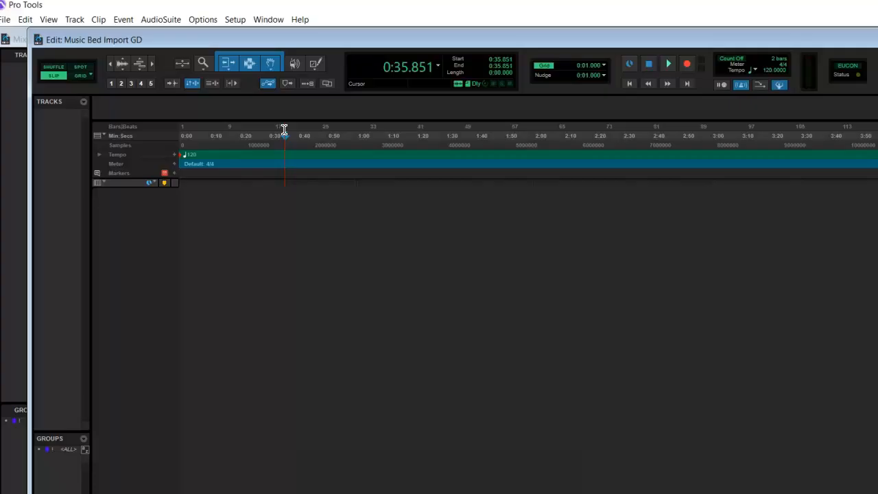
key("Return")
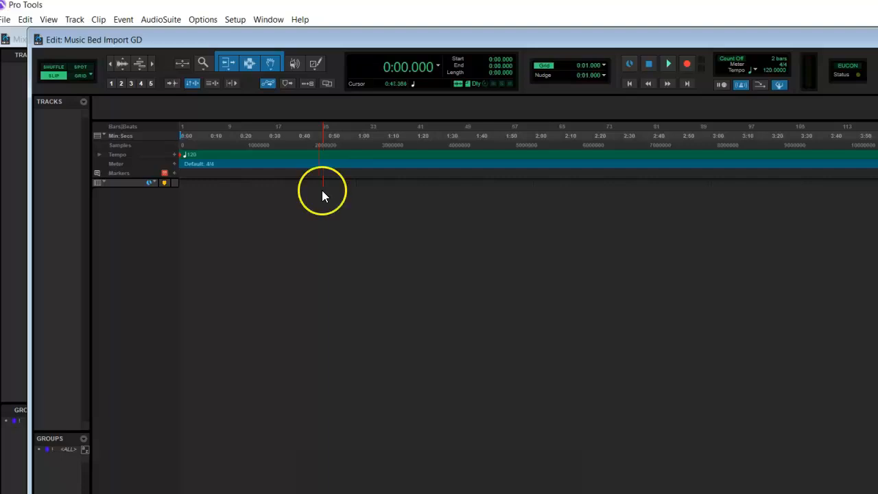
Step: Examine the Playback Engine's choices for input device, output device, device mode and hardware buffer size
left_click(235, 21)
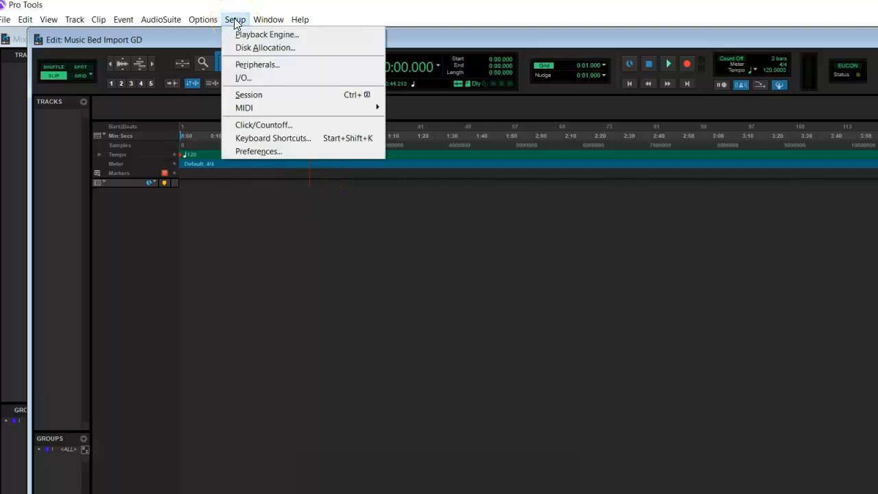
left_click(296, 36)
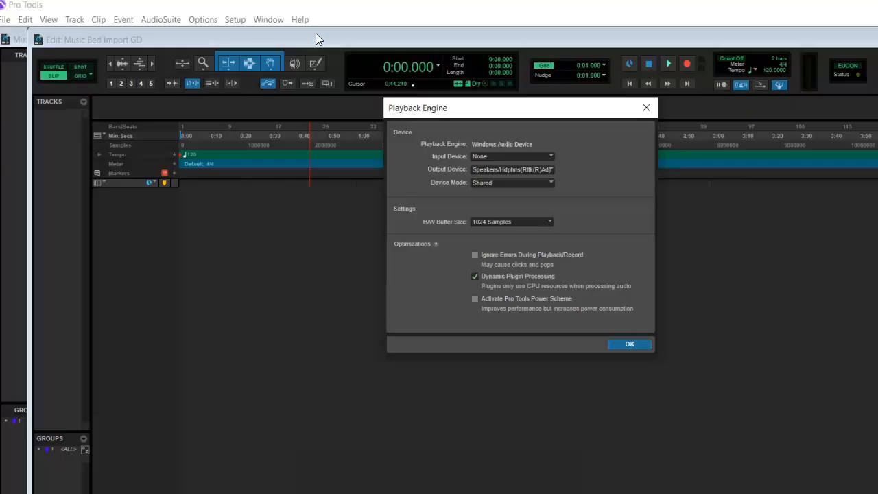
left_click(491, 158)
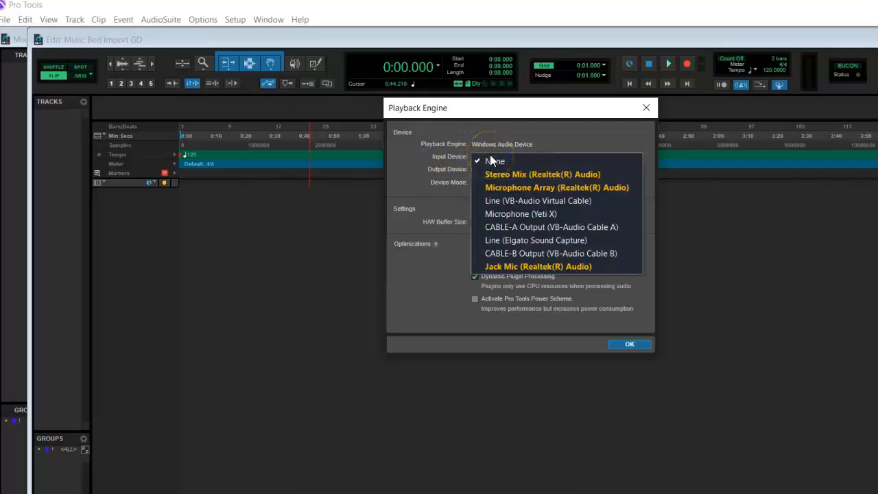
left_click(569, 145)
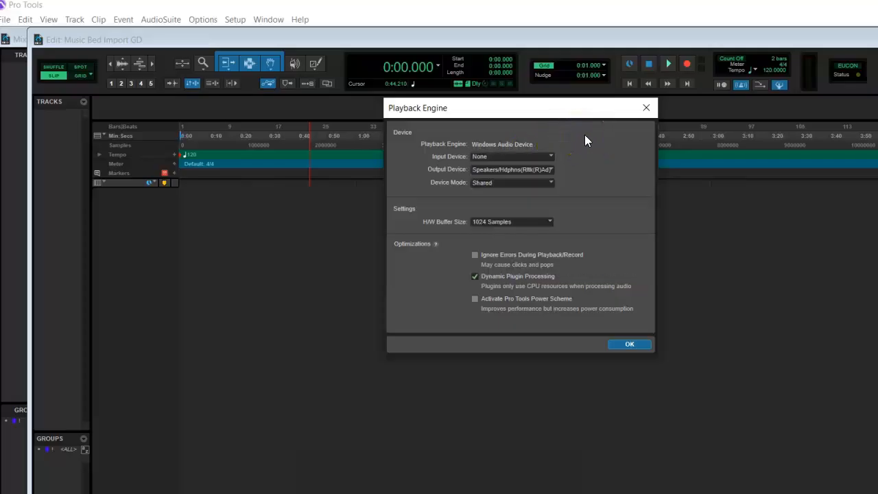
left_click(499, 171)
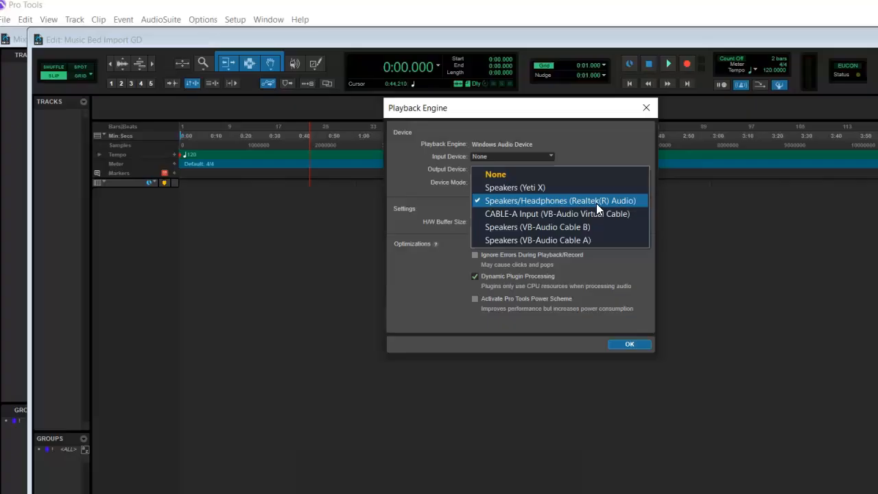
left_click(677, 210)
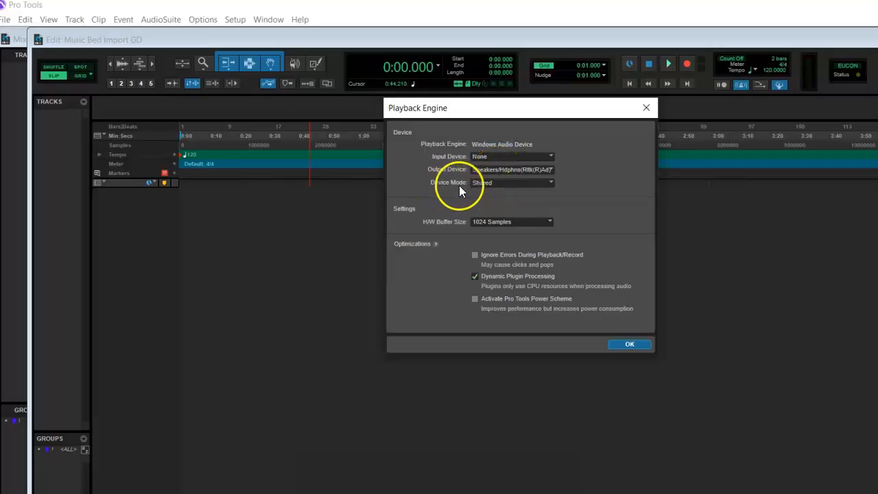
left_click(495, 184)
left_click(495, 185)
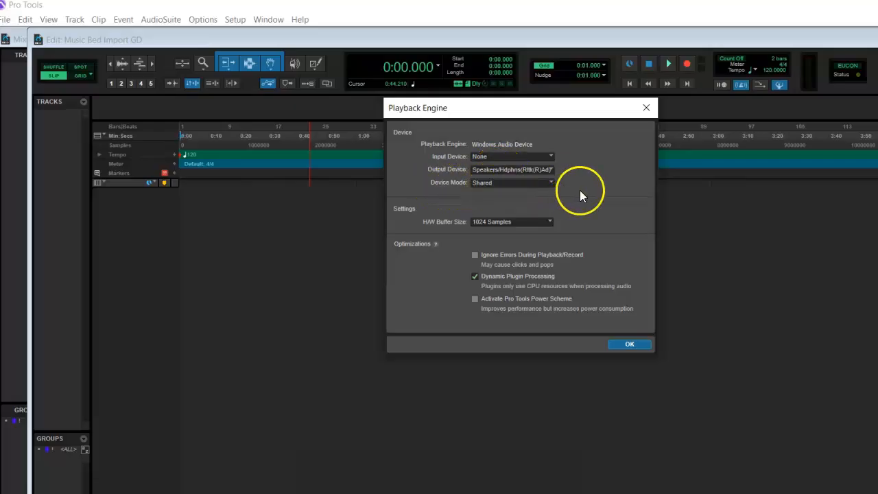
left_click(510, 221)
left_click(580, 226)
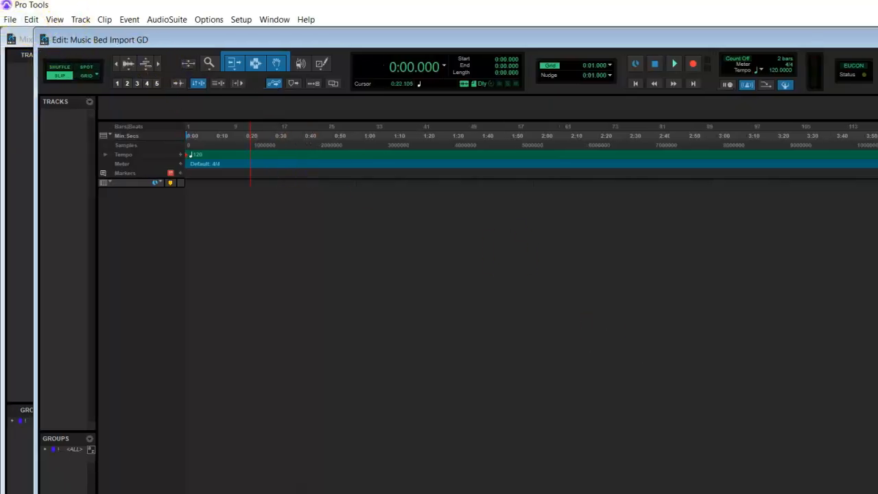
Step: Start an audio import and browse to the TVR2A Sessions folder in Documents
left_click(7, 21)
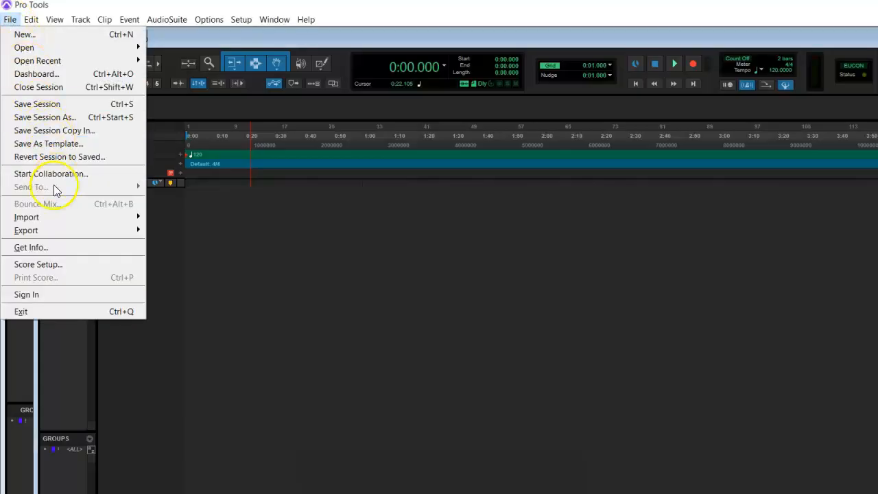
mouse_move(71, 218)
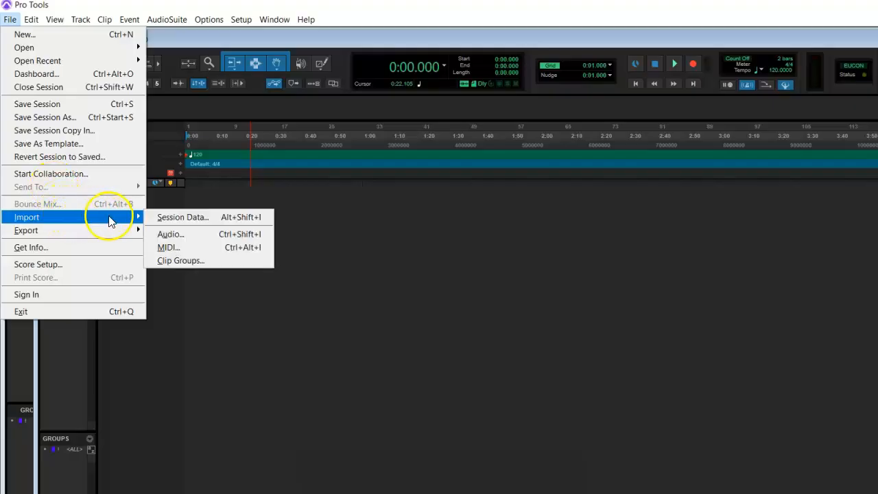
left_click(215, 235)
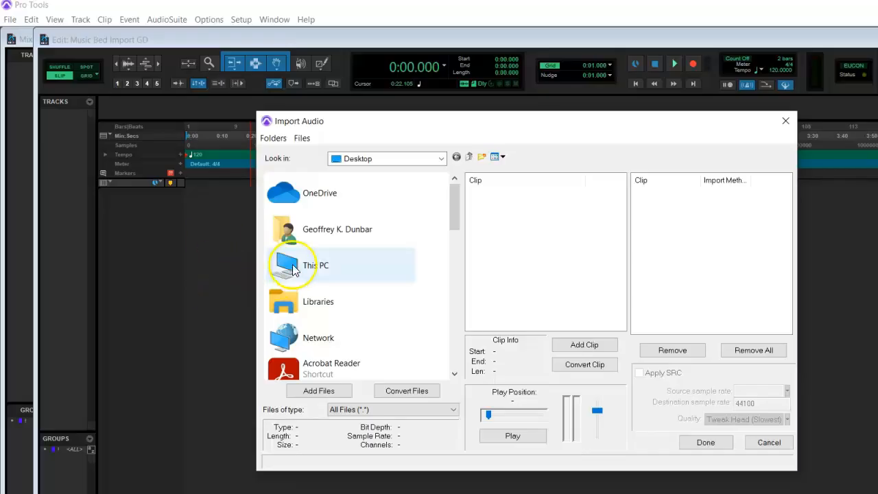
left_click(317, 237)
double_click(318, 237)
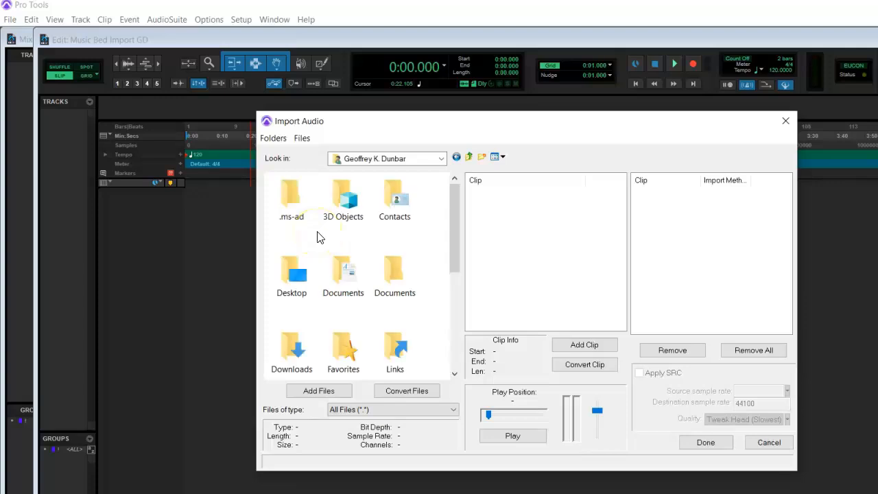
double_click(344, 268)
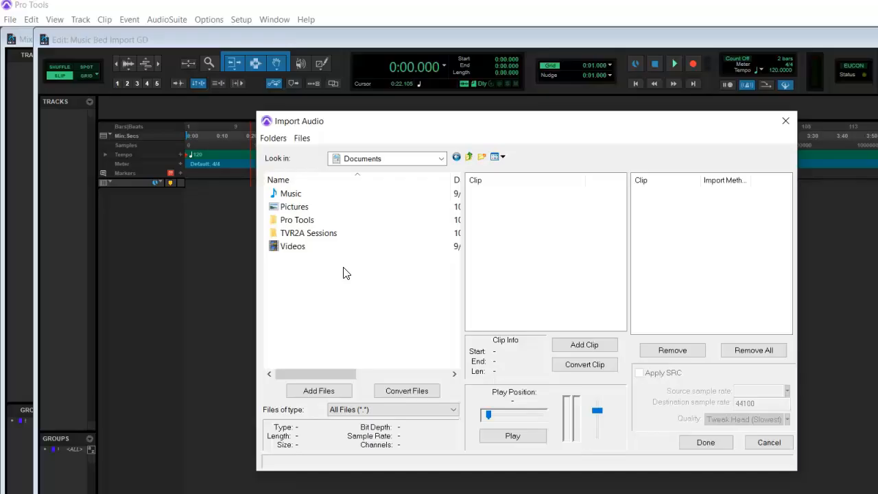
left_click(310, 237)
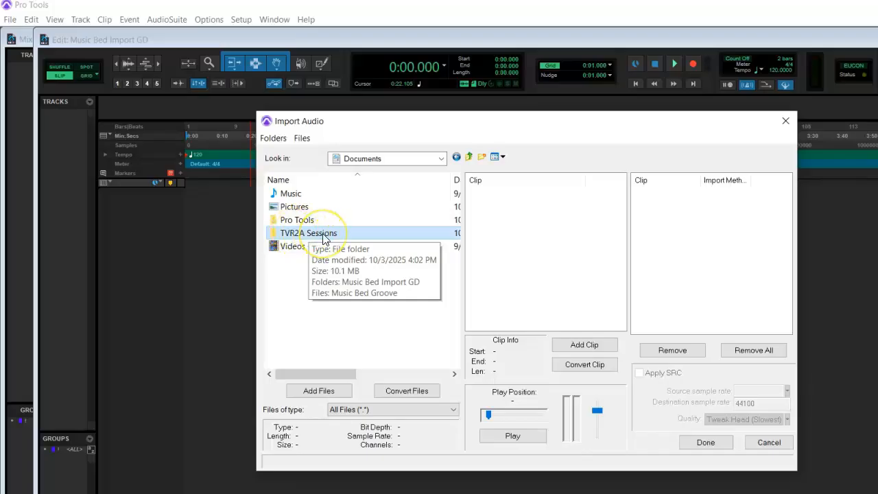
double_click(322, 235)
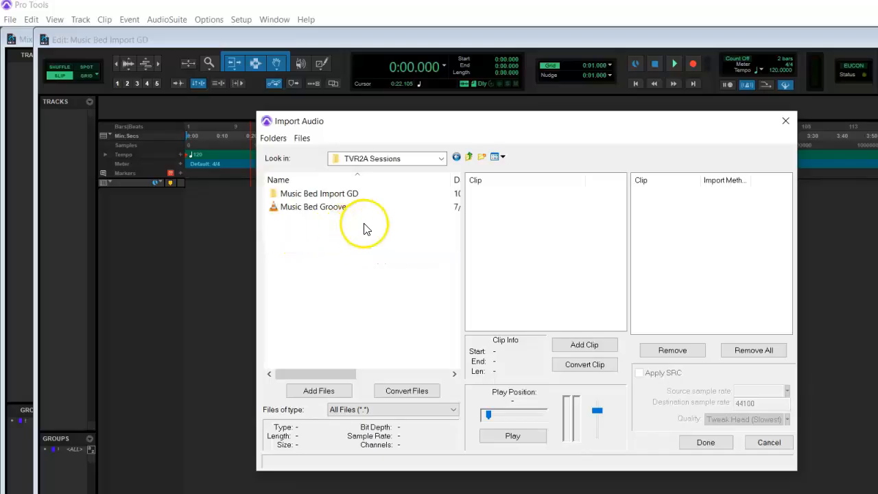
Step: Add Music Bed Groove to the import list using the Copy import method
left_click(297, 215)
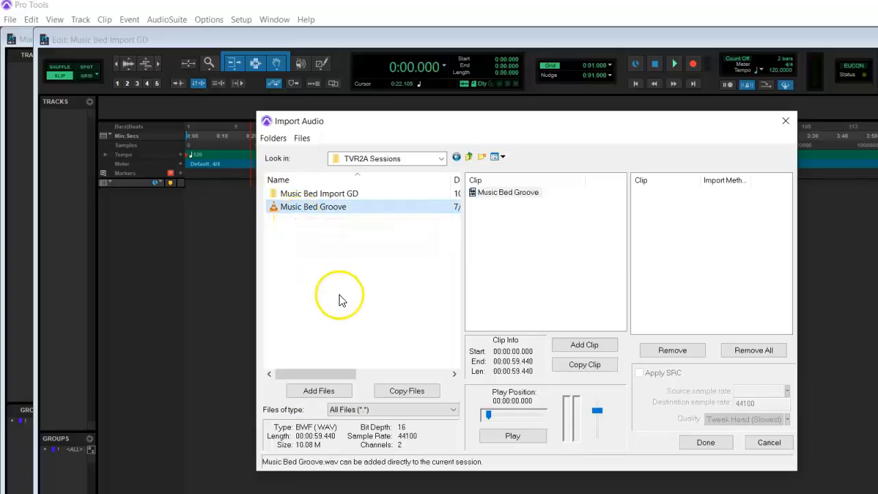
left_click(398, 391)
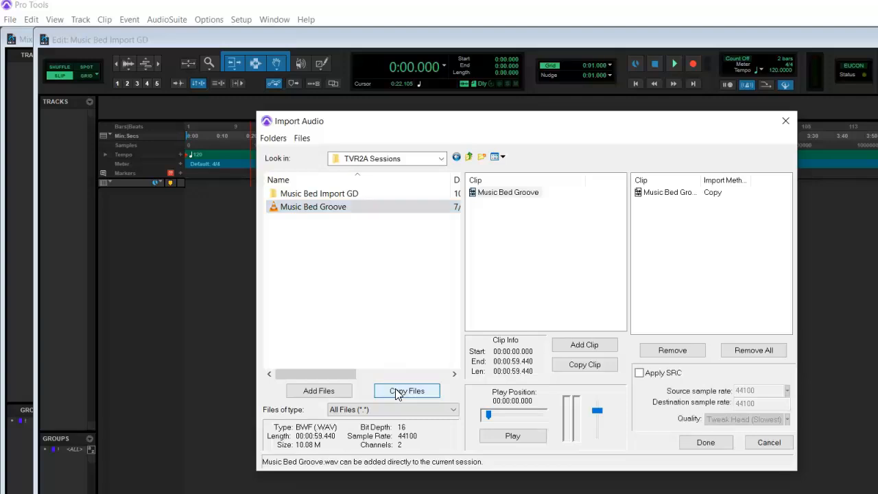
left_click(341, 211)
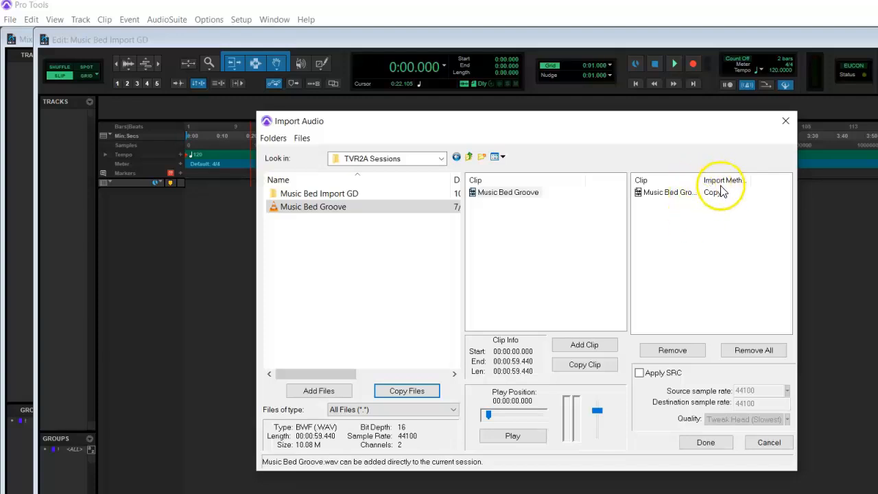
Step: Use the session's Audio Files folder as destination and import the clip to a New Track at Session Start
left_click(707, 442)
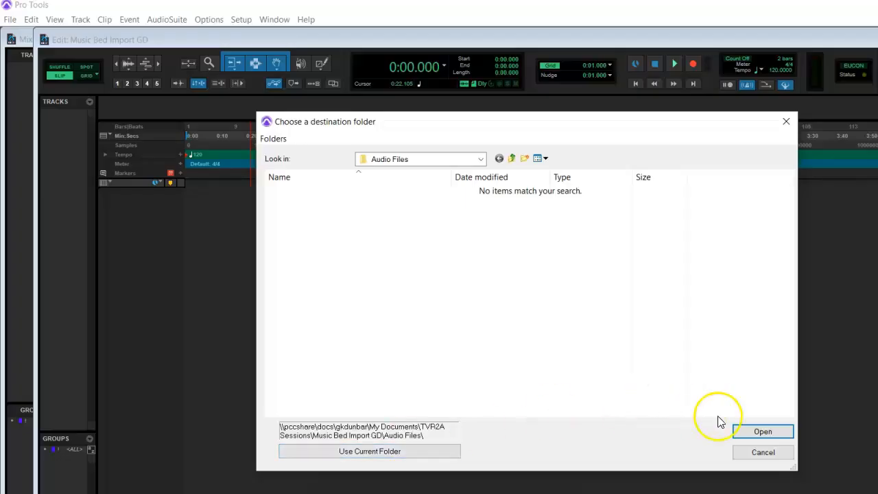
left_click(360, 452)
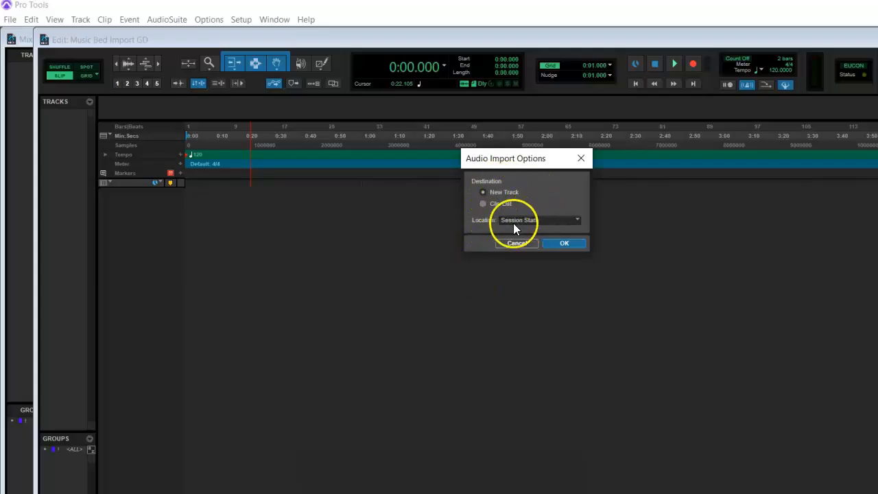
left_click(566, 244)
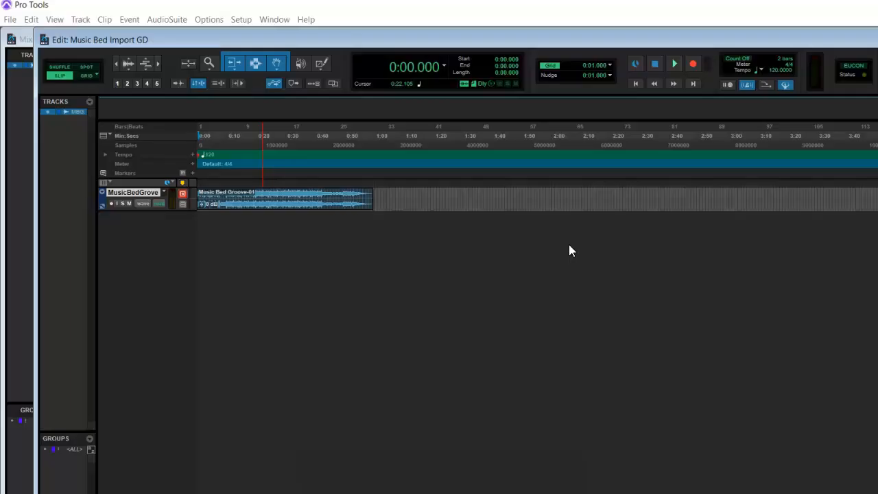
Step: Increase the music bed track's height and zoom in horizontally until its clip fills the Edit window
left_click(133, 232)
left_click_drag(145, 207, 154, 288)
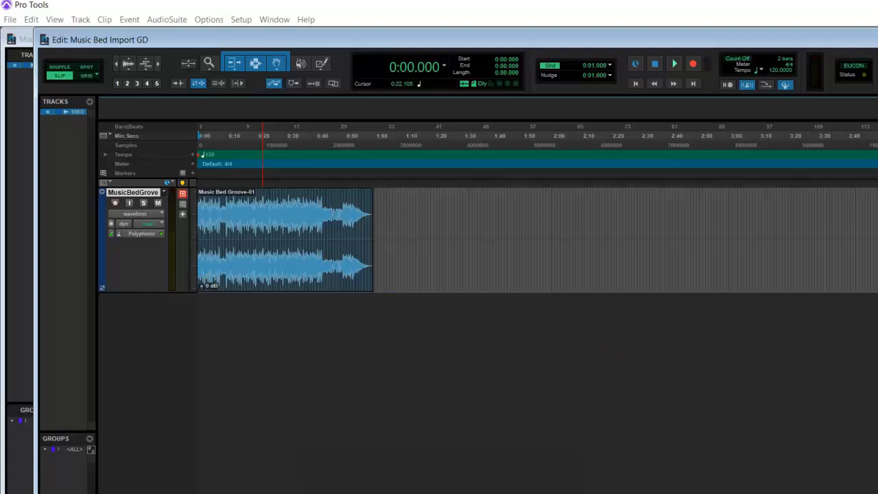
key("ctrl+bracketright")
key("ctrl+bracketright")
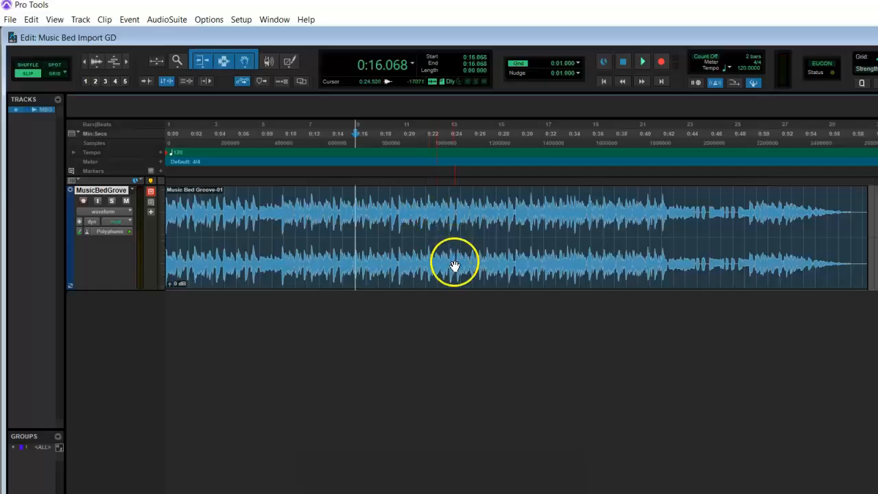
Step: Play the imported Music Bed Groove clip from the session start and stop playback after listening
left_click(466, 222)
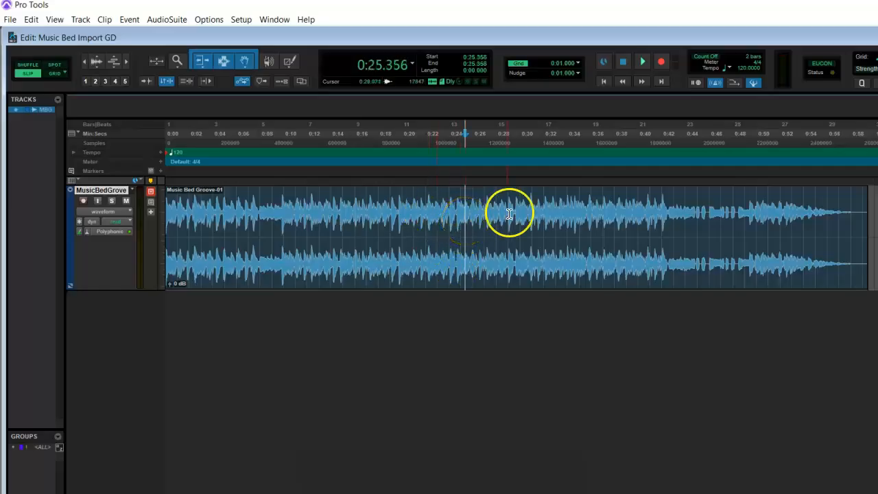
left_click_drag(508, 210, 582, 208)
left_click(467, 212)
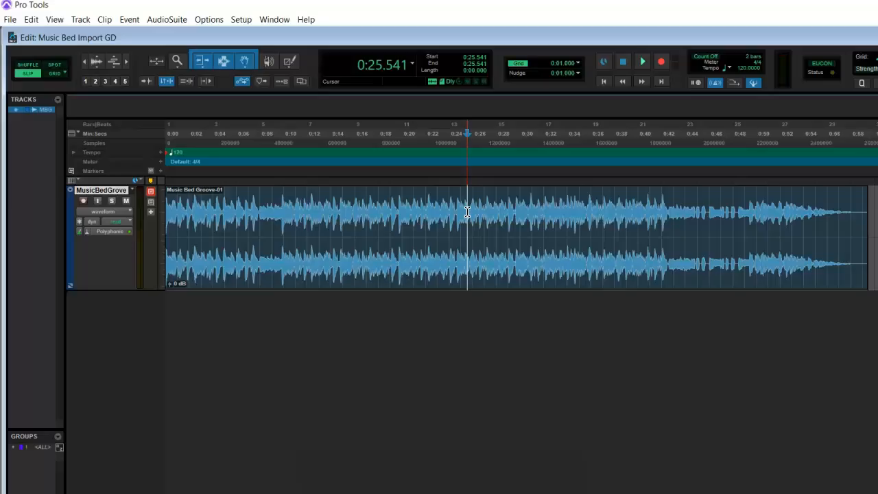
key("Return")
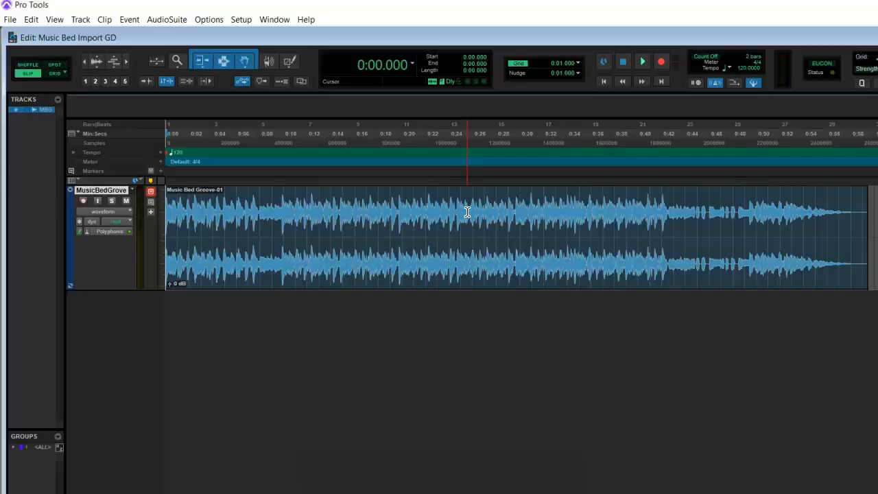
key("space")
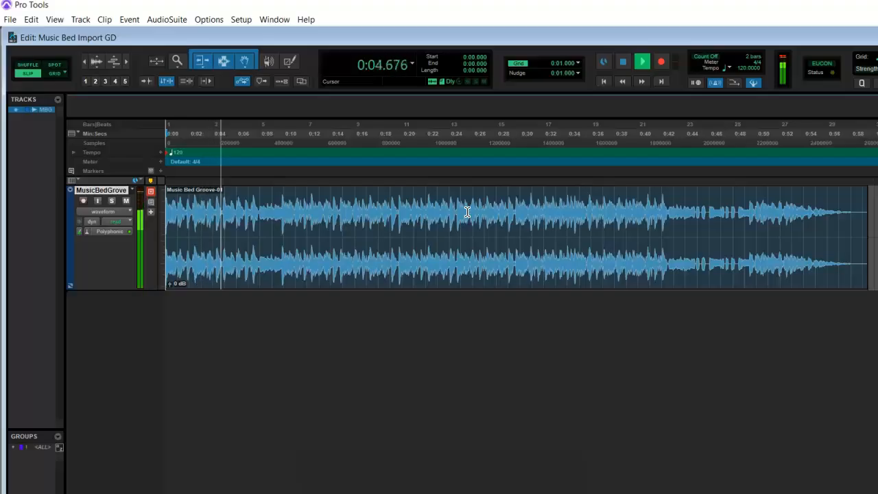
key("space")
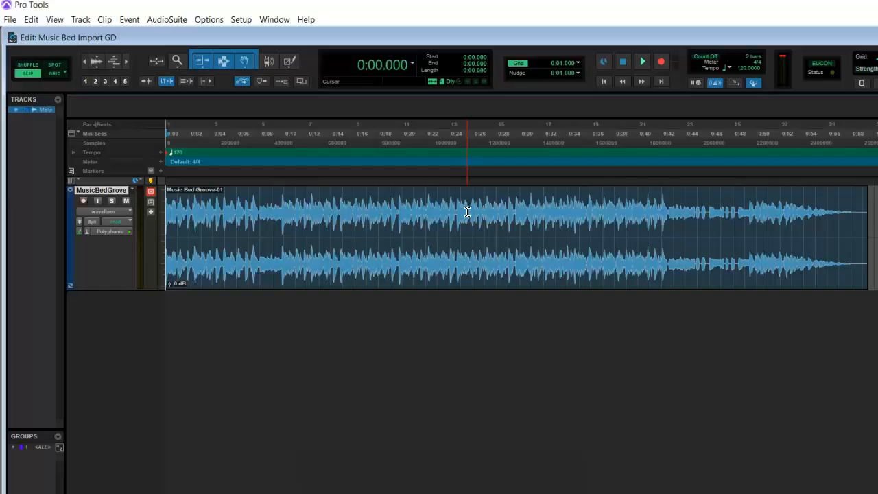
Step: Show the Mix window beside the track list and check the music bed track's output routing
key("ctrl+equal")
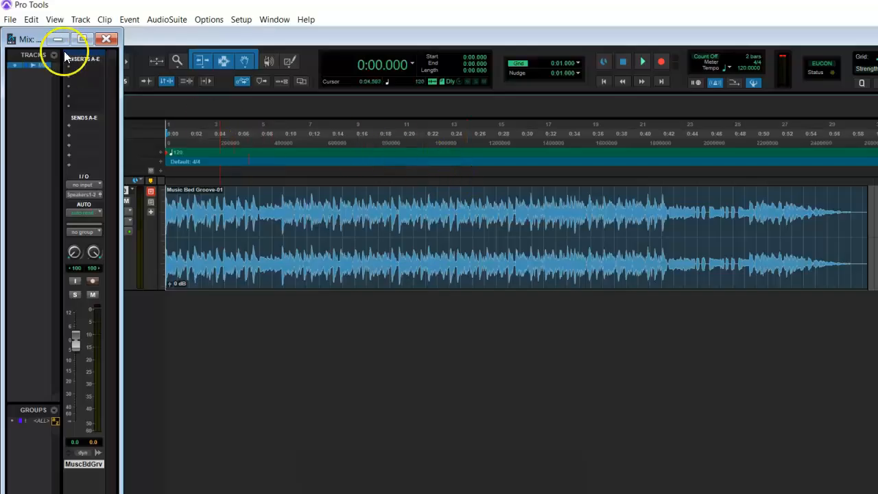
left_click_drag(11, 38, 235, 41)
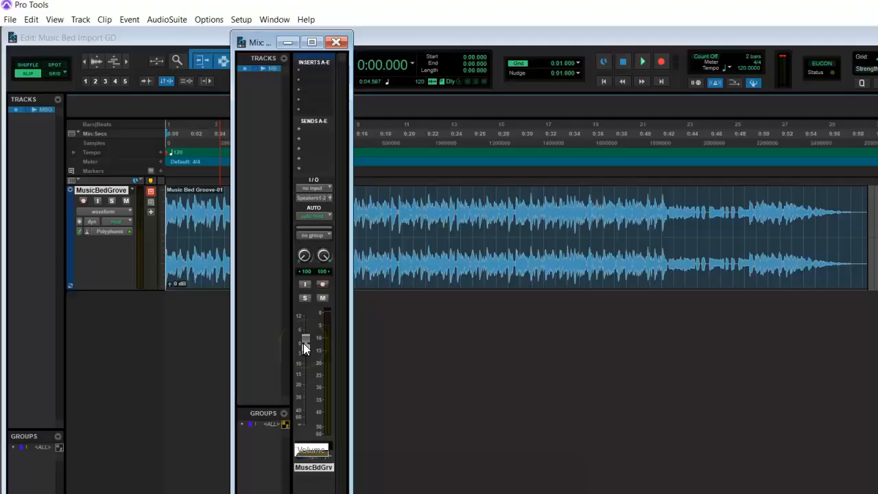
left_click(317, 198)
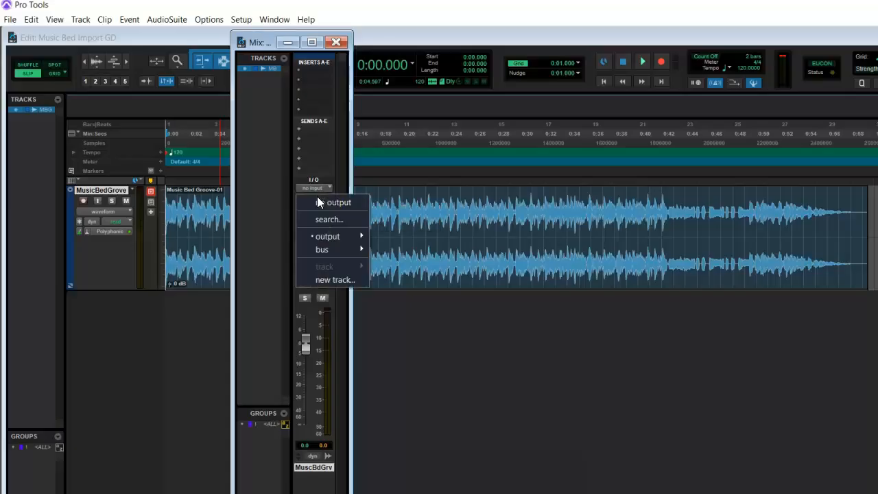
mouse_move(336, 238)
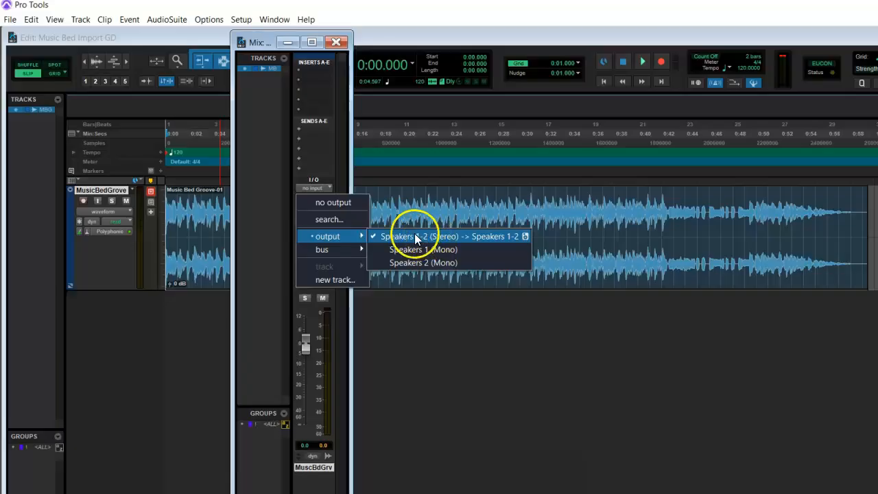
left_click(599, 312)
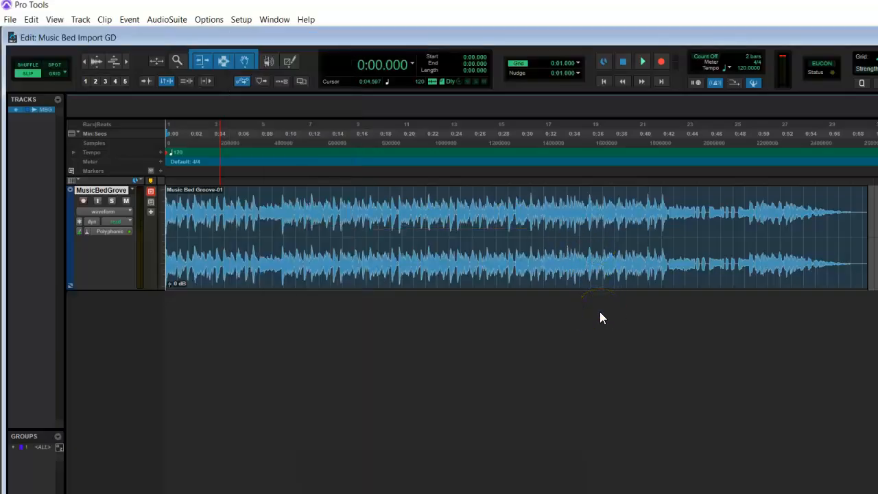
Step: Check the output device in the Playback Engine settings and close them
left_click(241, 19)
left_click(244, 31)
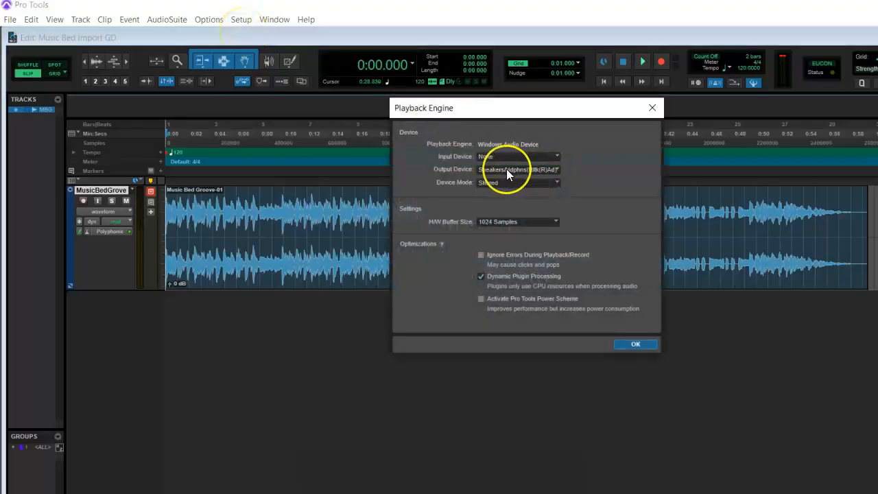
left_click(634, 341)
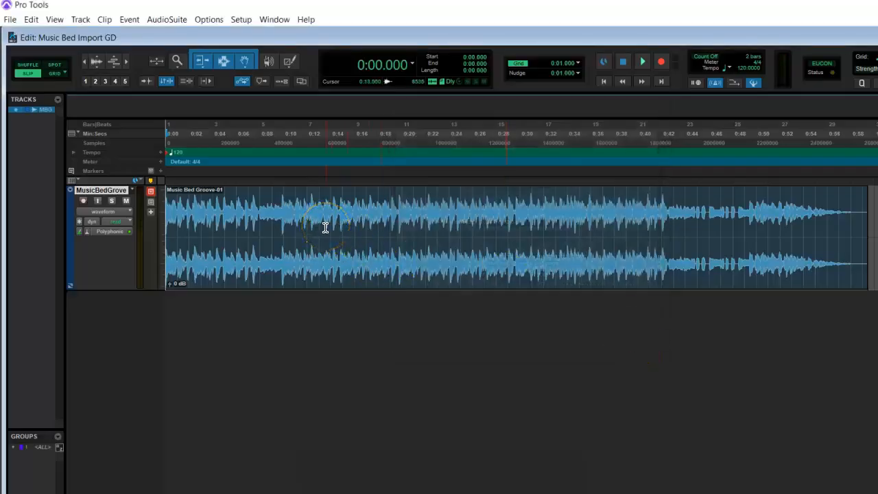
Step: Switch to the Snipping Tool, capture the Edit window with the imported clip, and save the image to the desktop as Capture
left_click(631, 205)
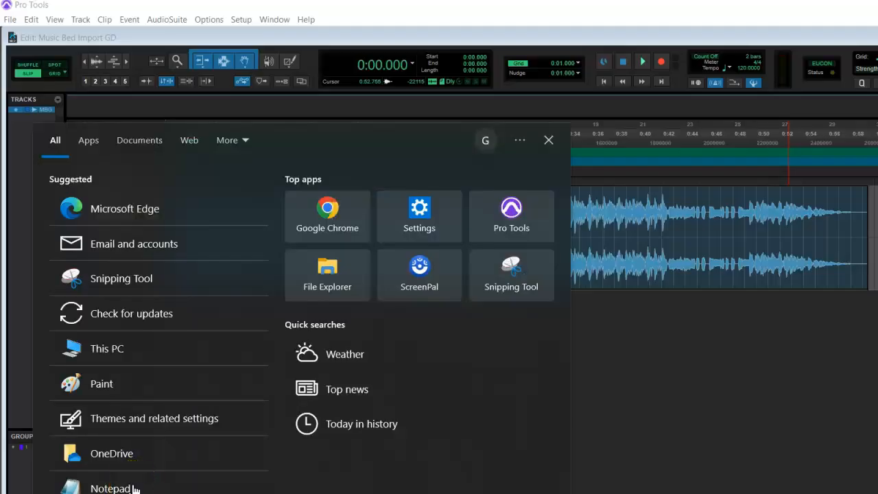
left_click(140, 282)
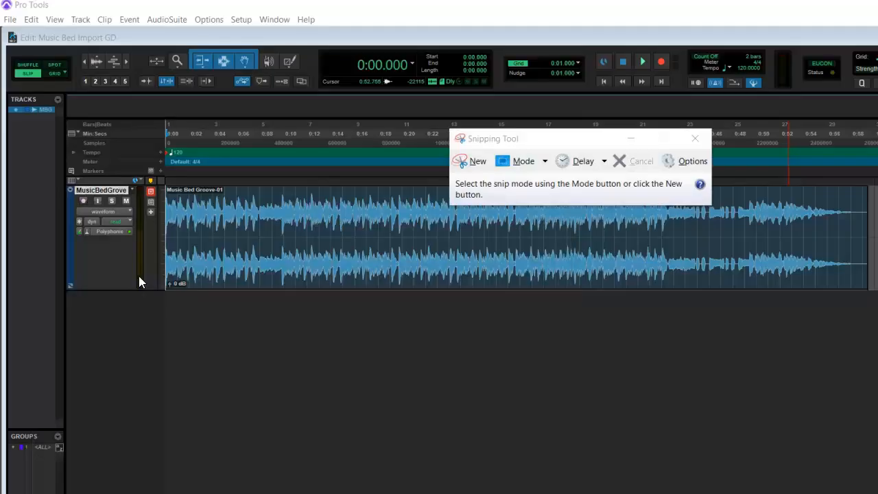
left_click(475, 166)
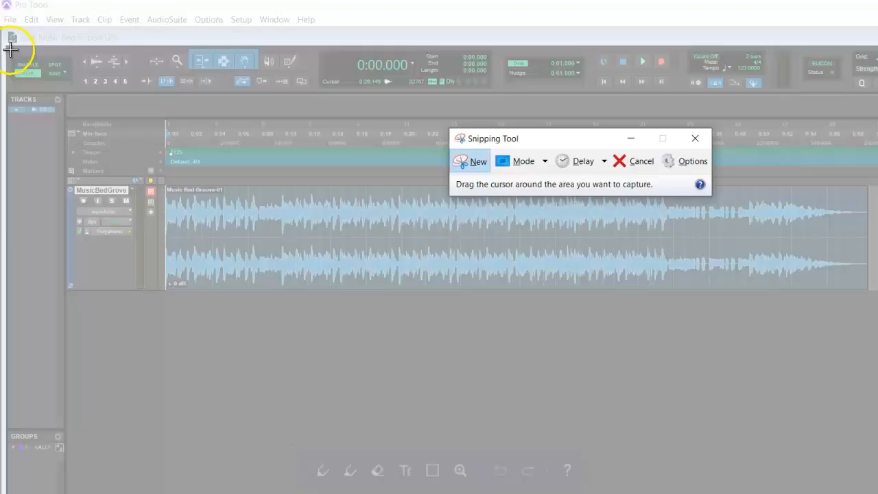
left_click_drag(10, 50, 872, 481)
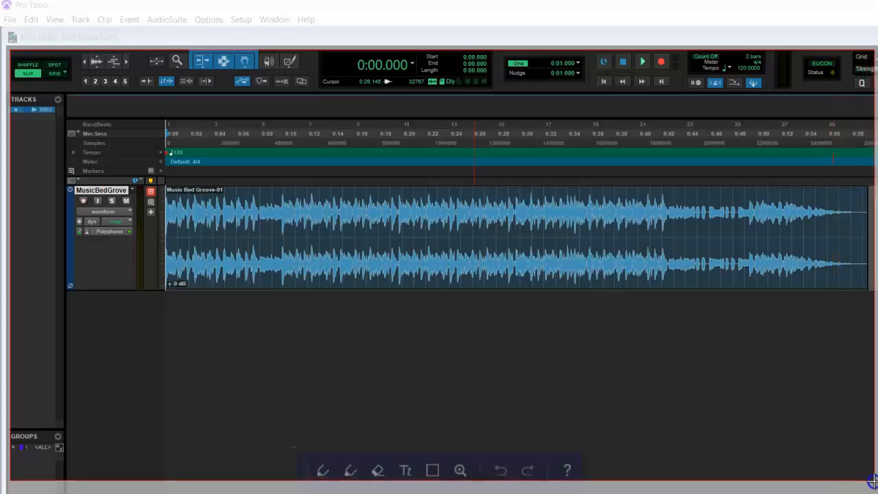
left_click_drag(873, 481, 873, 482)
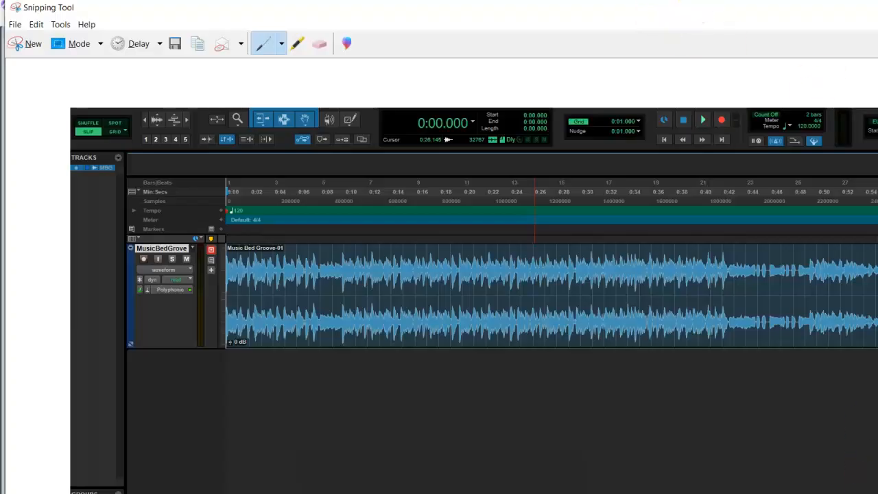
key("alt+F4")
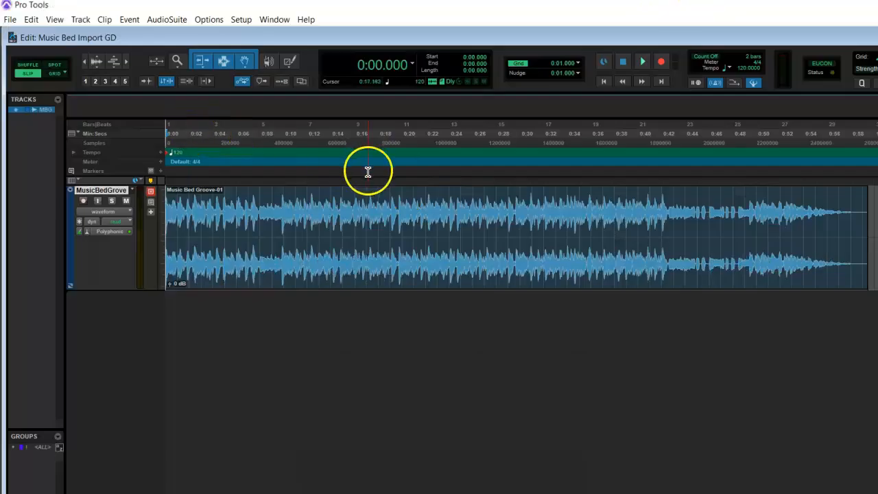
Step: Save the Music Bed Import GD session and close it
left_click(359, 195)
left_click(12, 21)
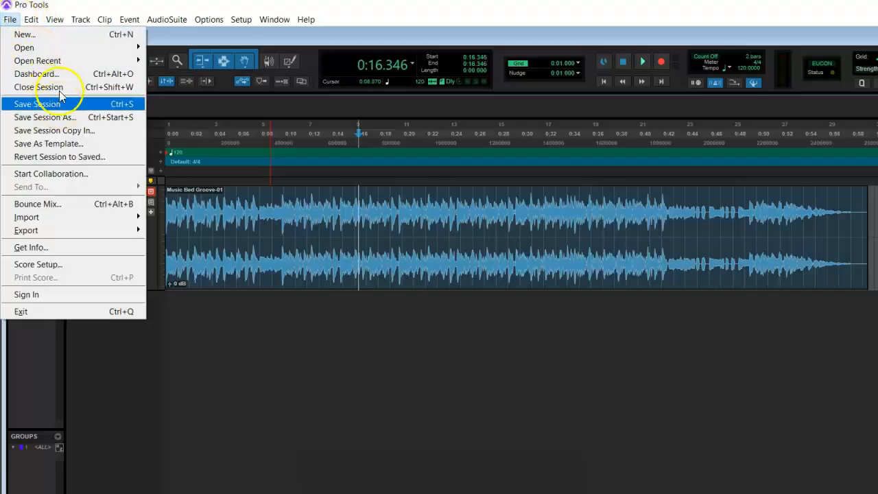
left_click(14, 20)
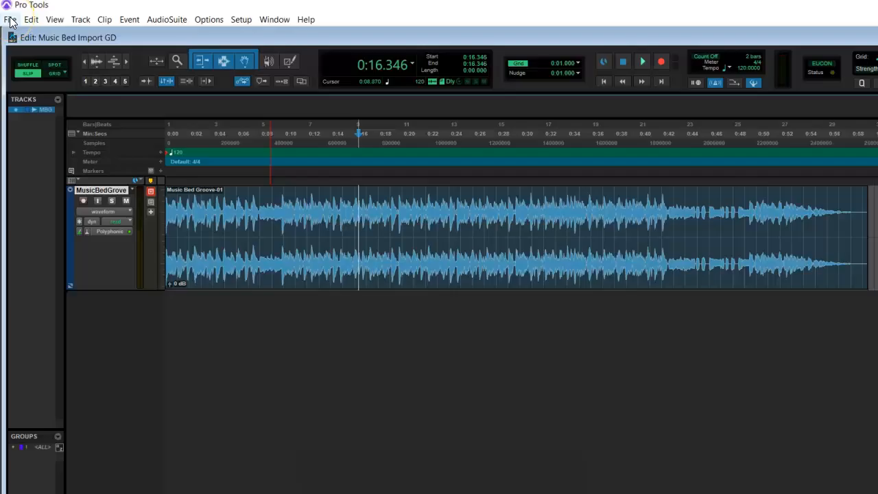
left_click(10, 21)
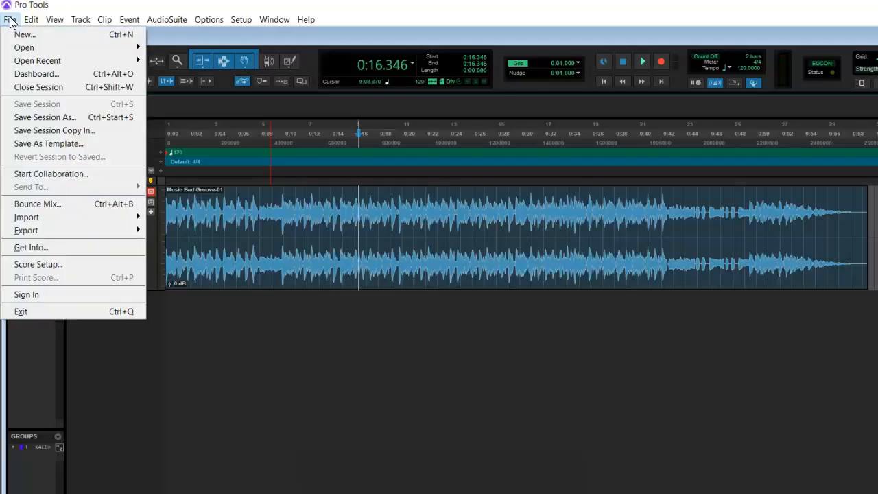
left_click(11, 21)
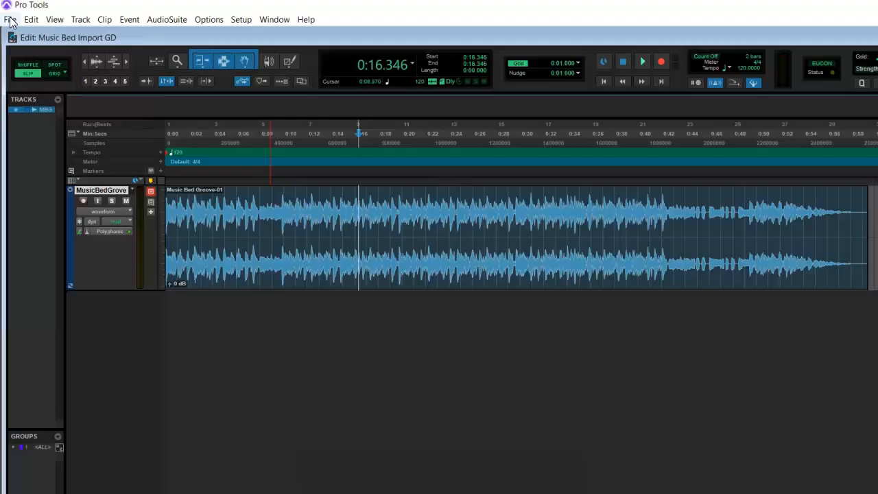
key("ctrl+shift+w")
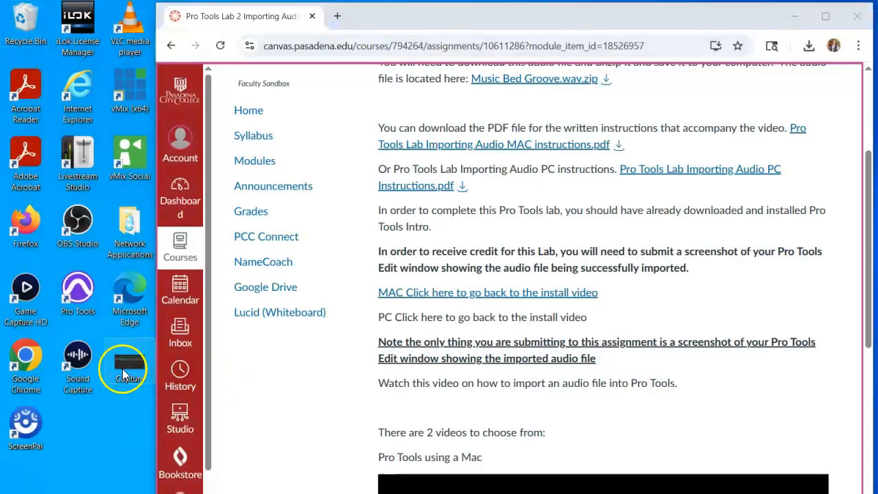
Step: Switch to the Canvas page in Chrome and start the Pro Tools Lab 2 Importing Audio assignment
left_click(125, 363)
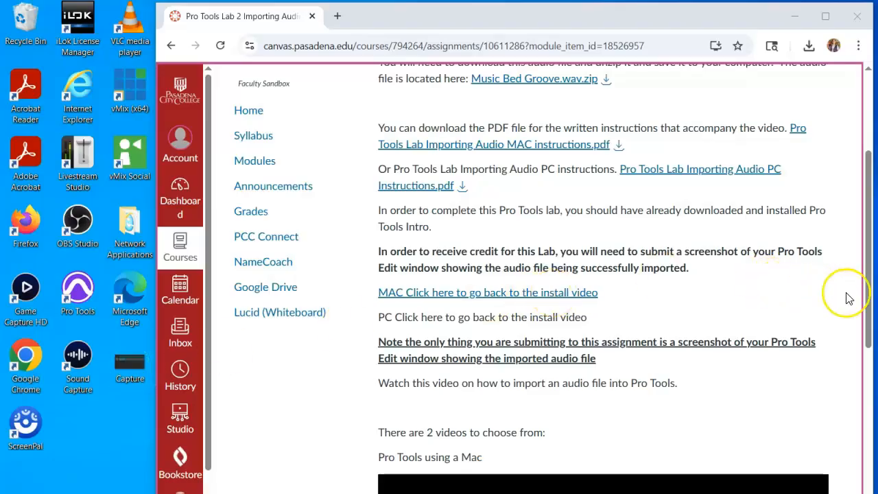
left_click_drag(869, 346, 871, 217)
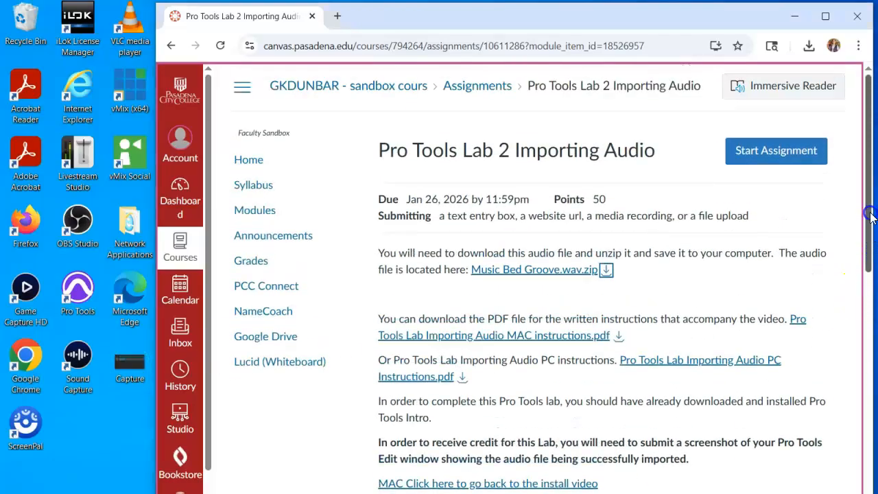
left_click(763, 155)
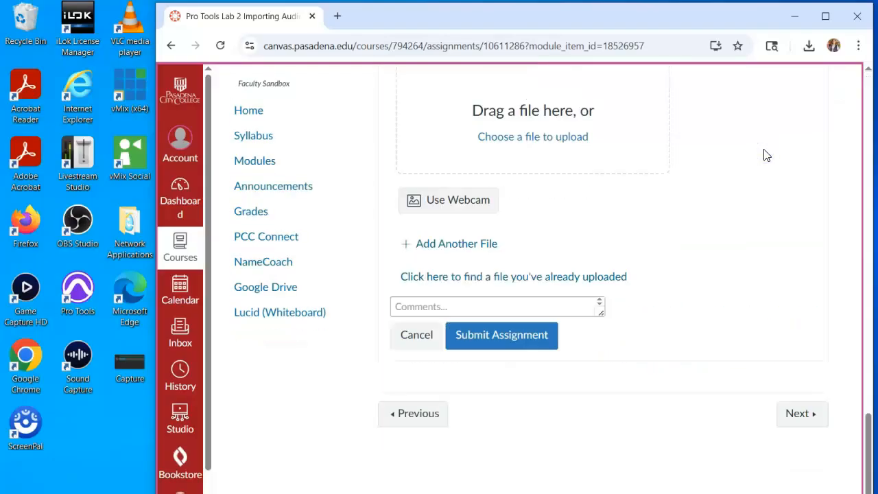
Step: Attach the Capture image from the desktop as the file upload and submit the assignment
left_click_drag(870, 431, 873, 373)
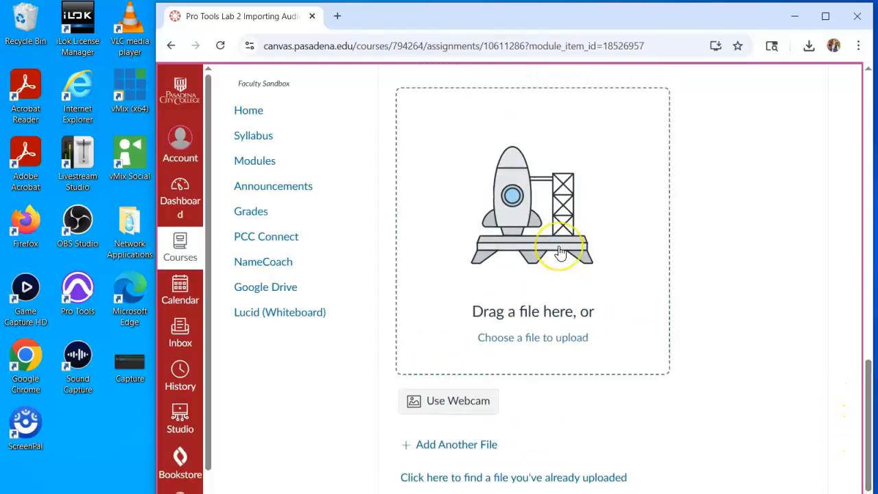
left_click(119, 363)
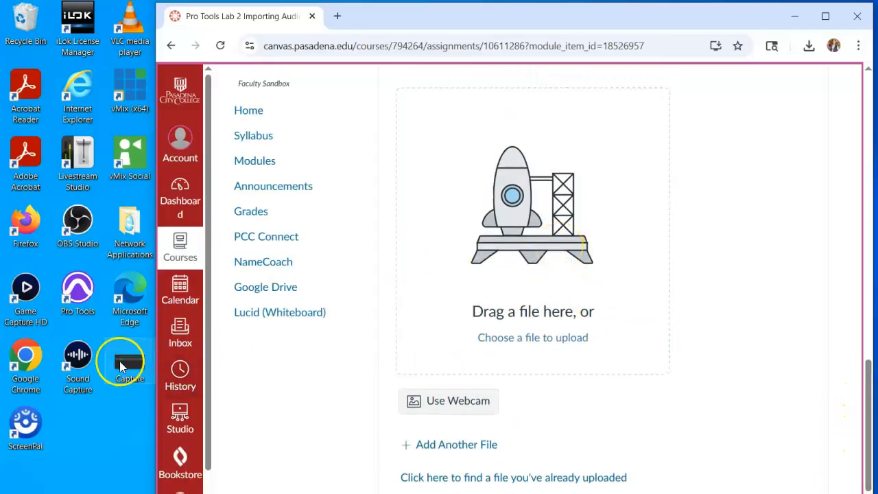
left_click_drag(120, 361, 530, 213)
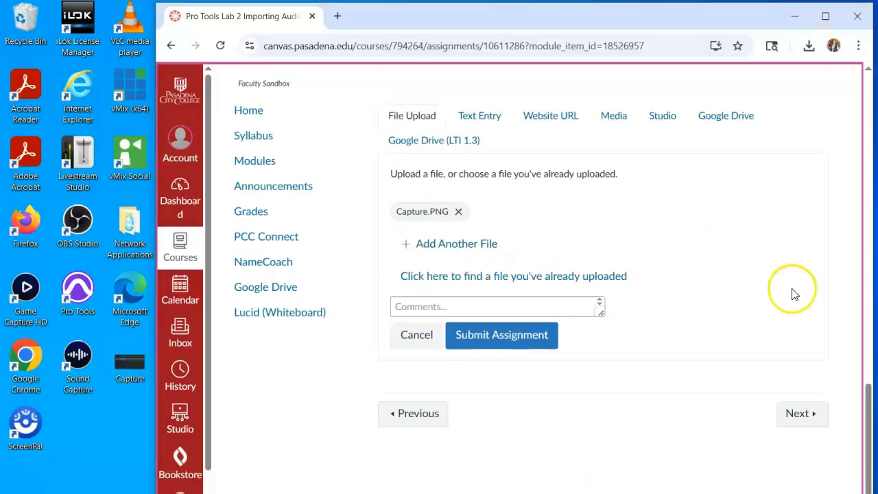
left_click_drag(870, 417, 871, 395)
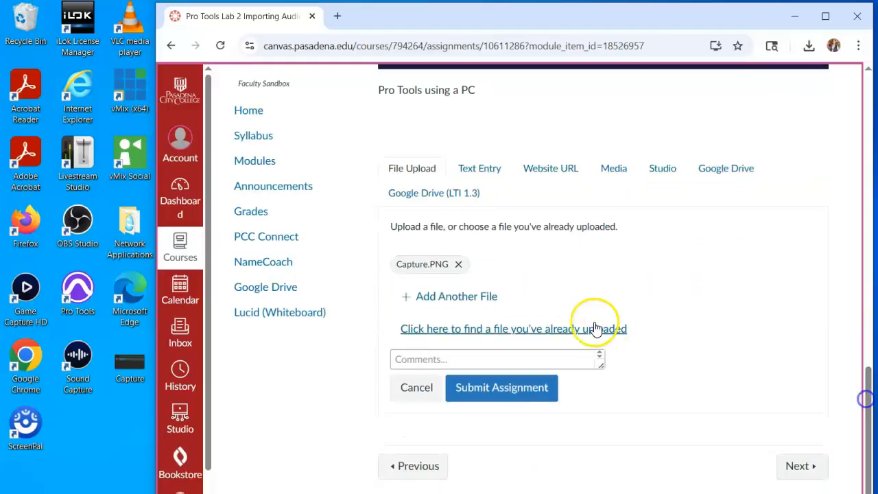
left_click(520, 387)
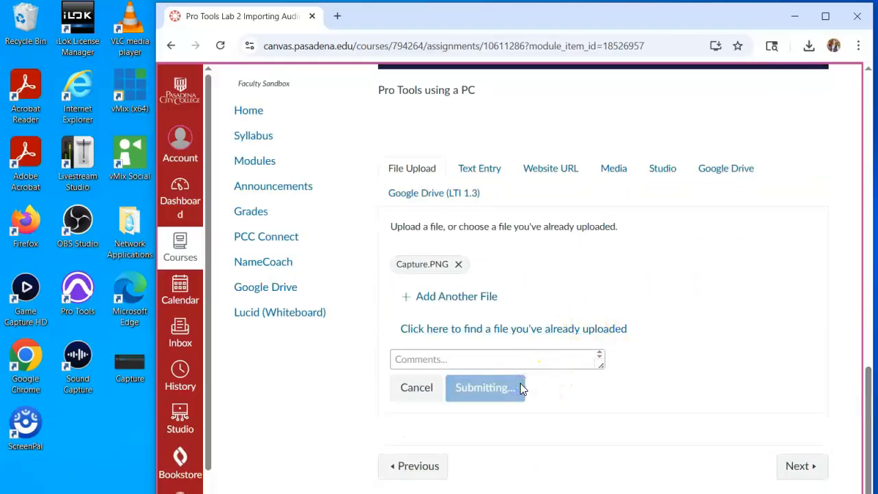